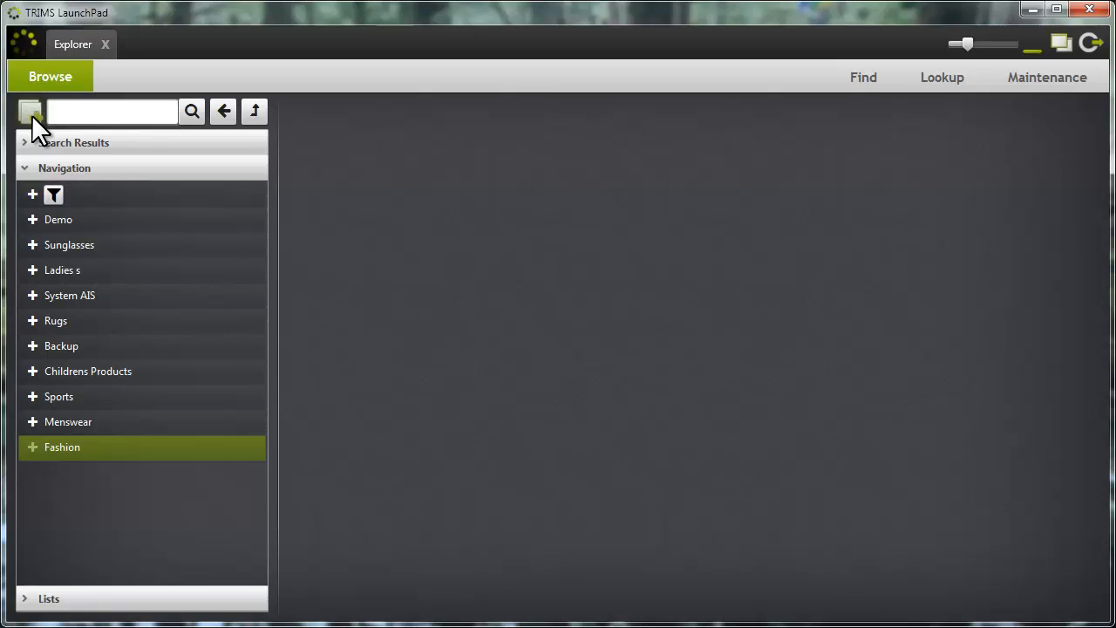
# - Start a new product in Fashion with department Fashion, sub department Polo Shirts and description Short Sleeve Pique Polo Shirt
pyautogui.click(32, 114)
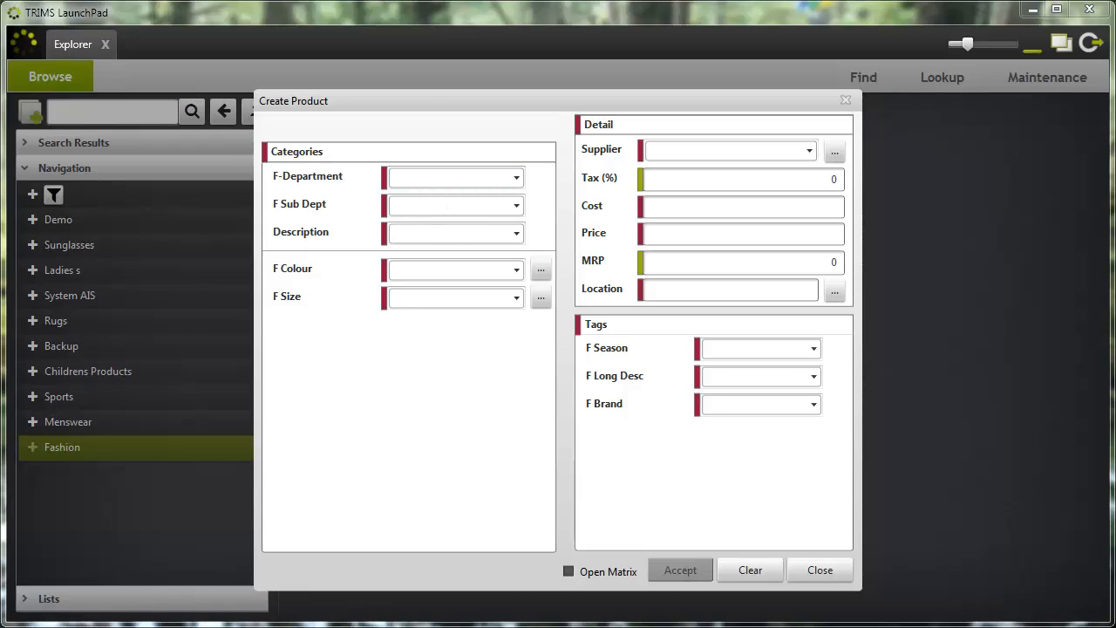
pyautogui.click(424, 183)
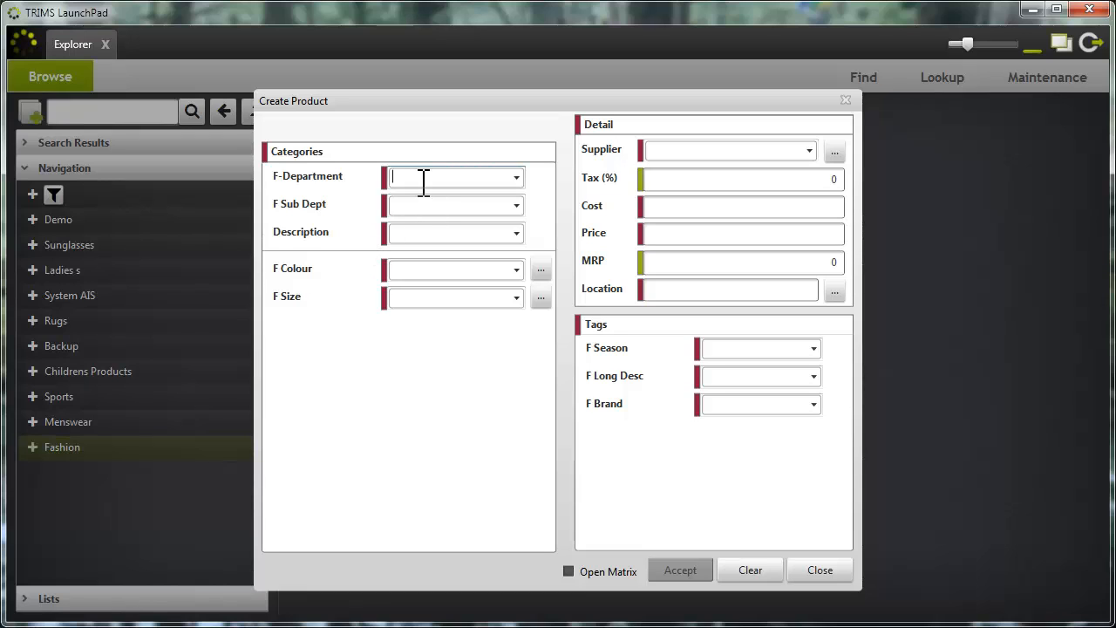
pyautogui.write('Fashion')
pyautogui.moveTo(372, 179)
pyautogui.click(428, 207)
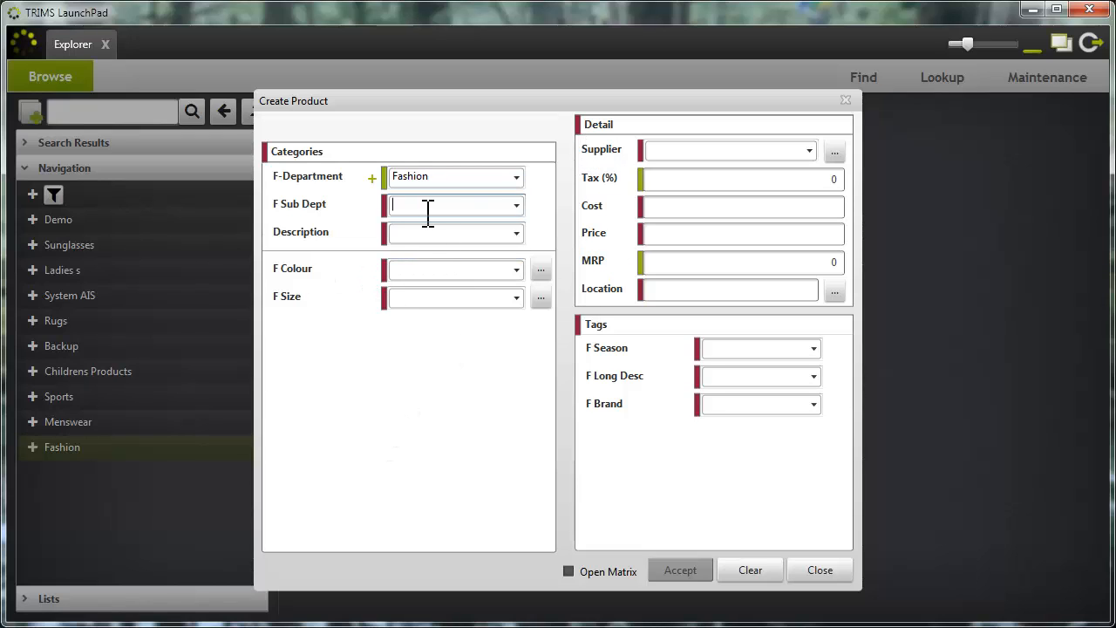
pyautogui.write('Polo Shirts')
pyautogui.click(445, 234)
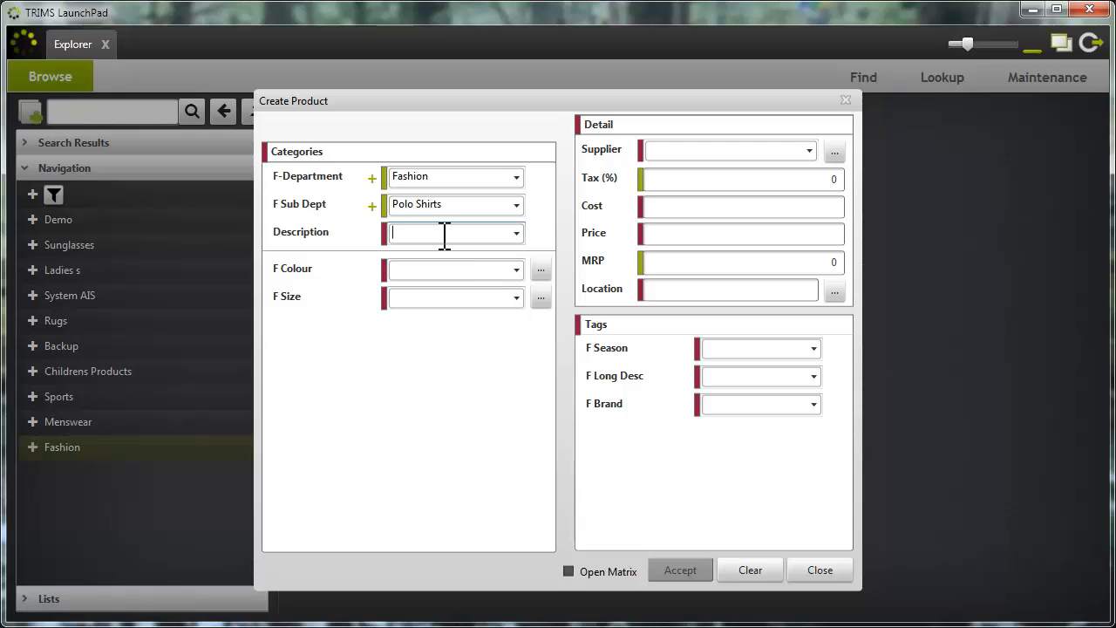
pyautogui.write('Short Sleeve Pique Polo Shirt')
# - Create the new colour attributes White and Blue and assign both to the product
pyautogui.click(462, 270)
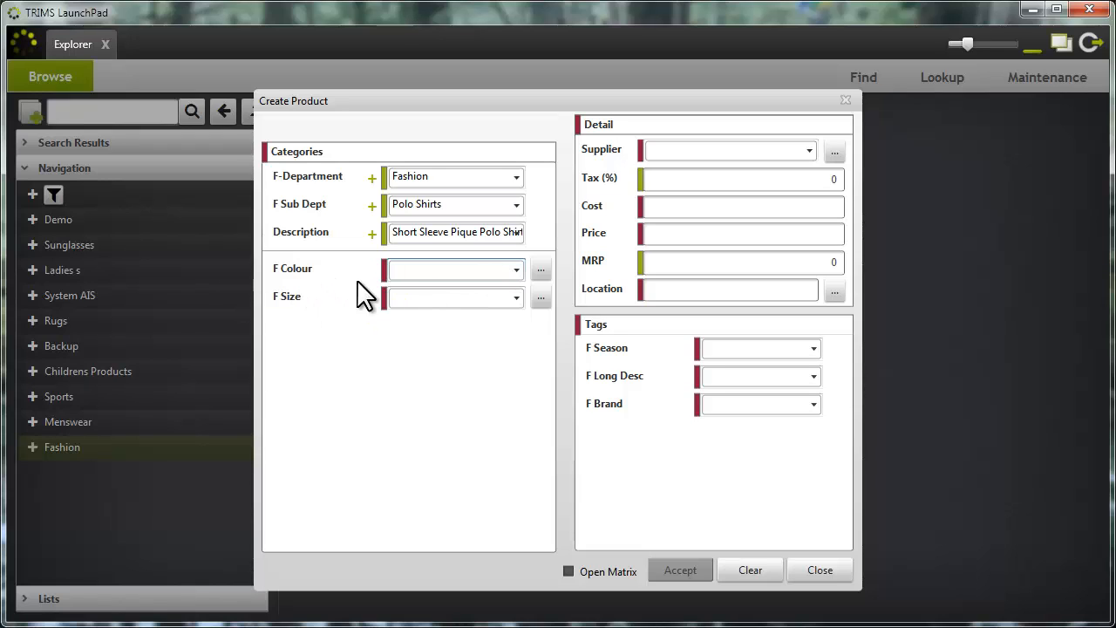
pyautogui.click(540, 270)
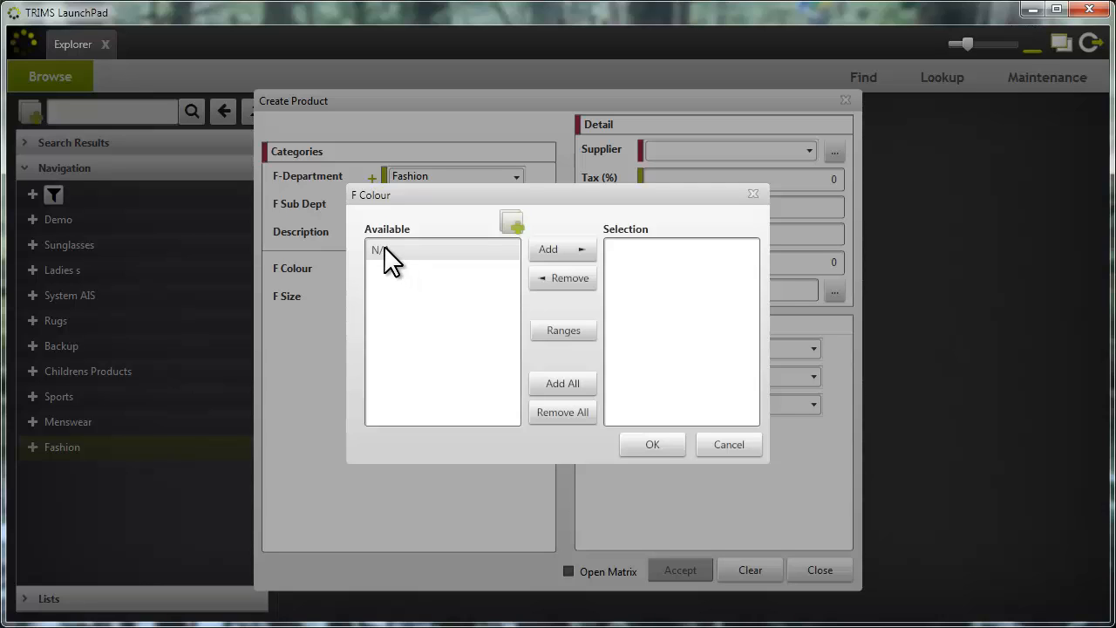
pyautogui.click(511, 224)
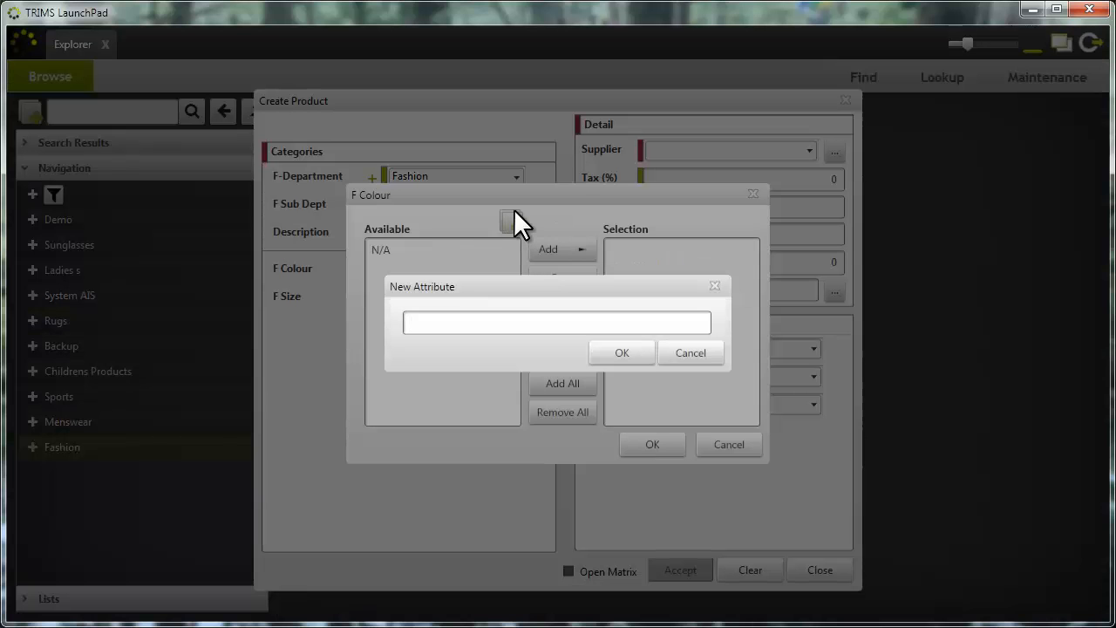
pyautogui.write('White')
pyautogui.press('Return')
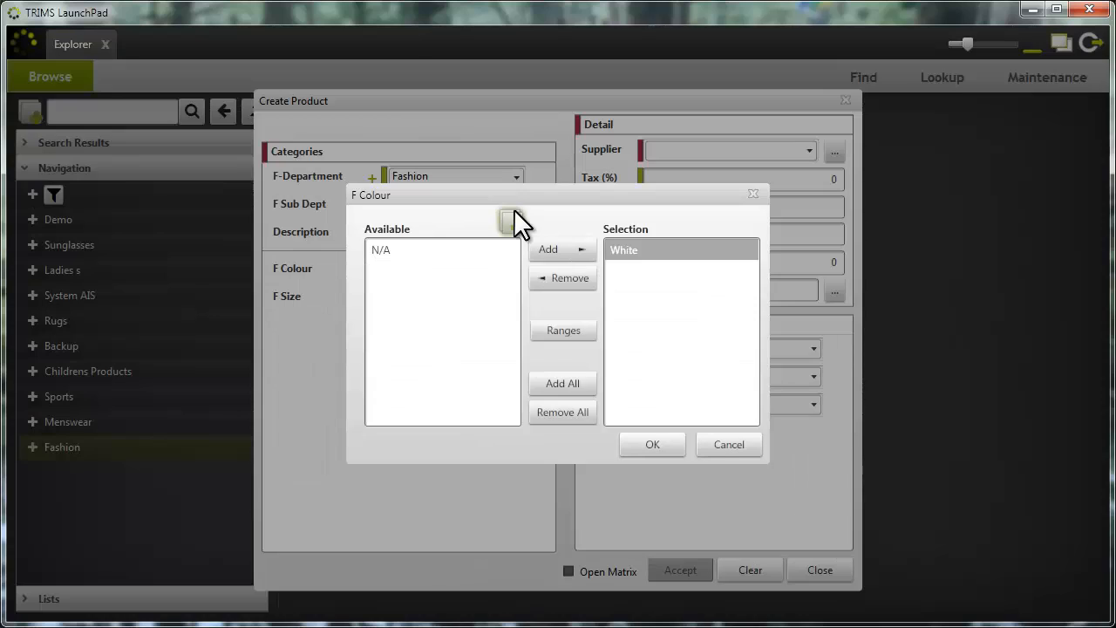
pyautogui.click(511, 223)
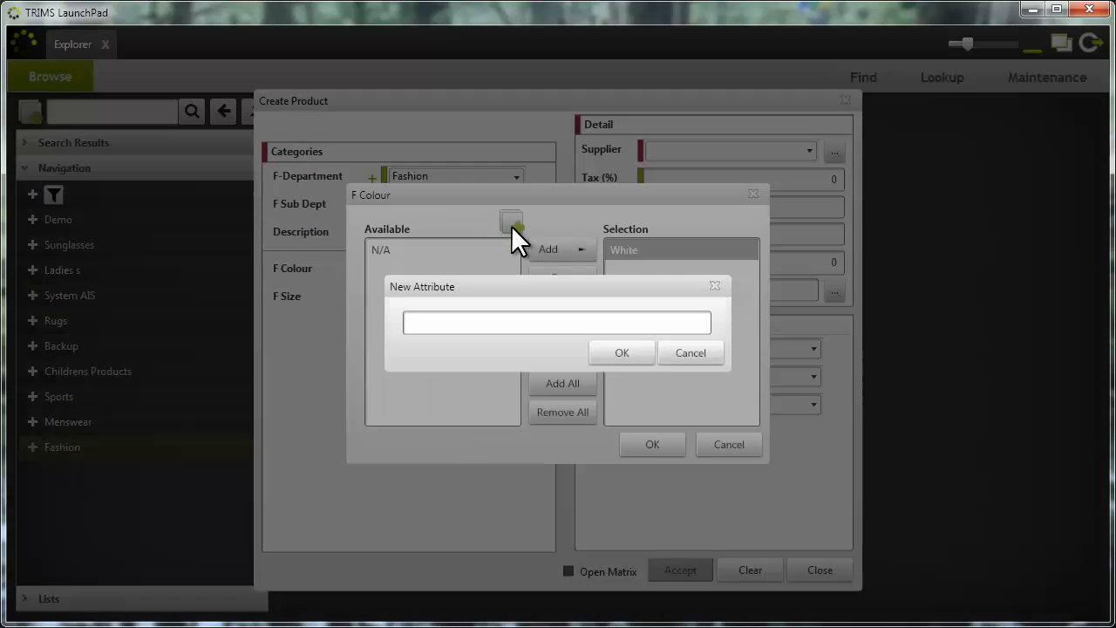
pyautogui.write('Blue')
pyautogui.press('Return')
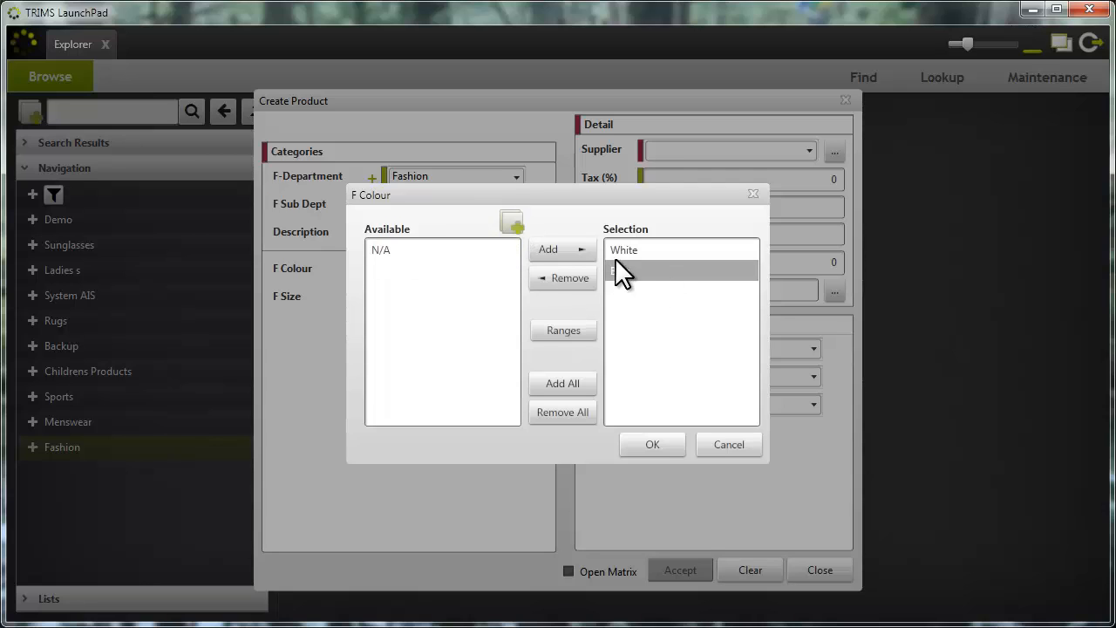
pyautogui.click(652, 444)
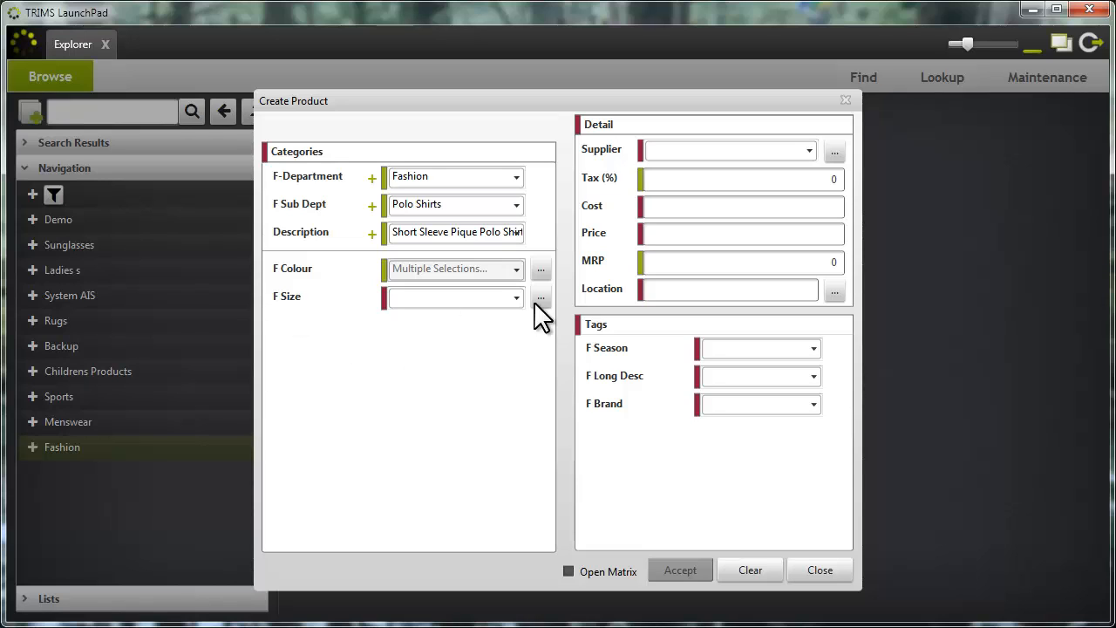
# - Assign the product's sizes using the UK Standard XS - 3XL range
pyautogui.click(431, 299)
pyautogui.click(541, 299)
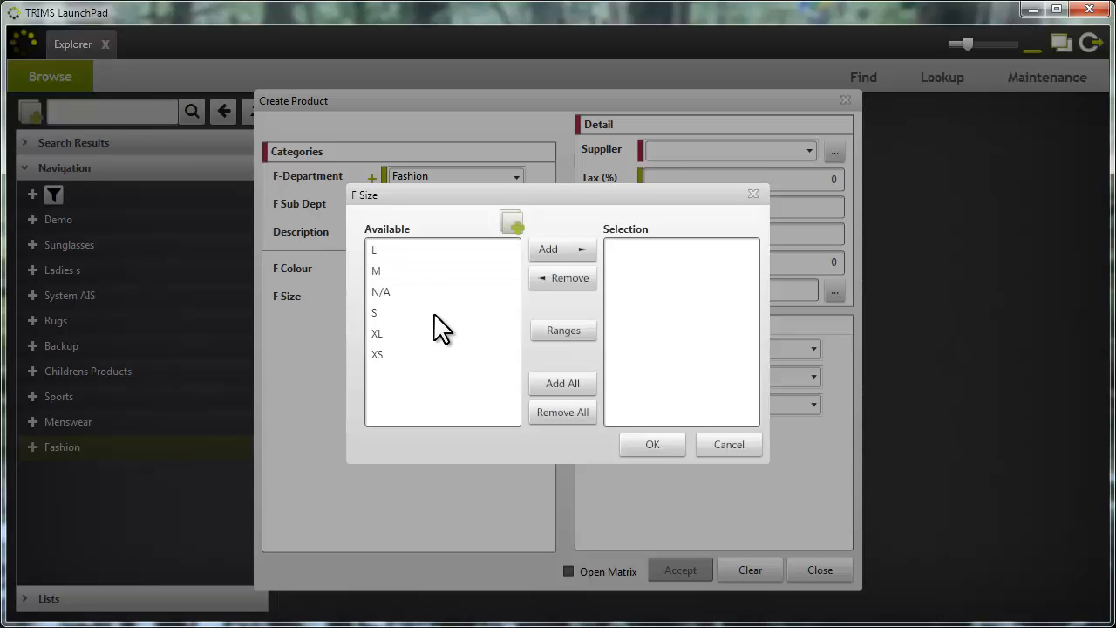
pyautogui.click(550, 328)
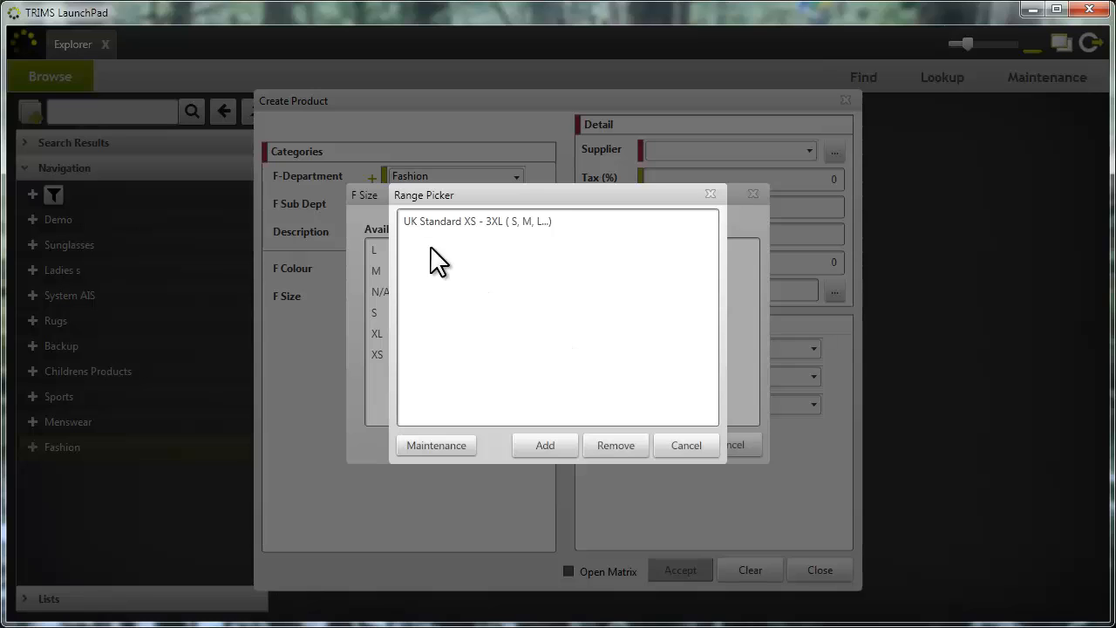
pyautogui.click(504, 223)
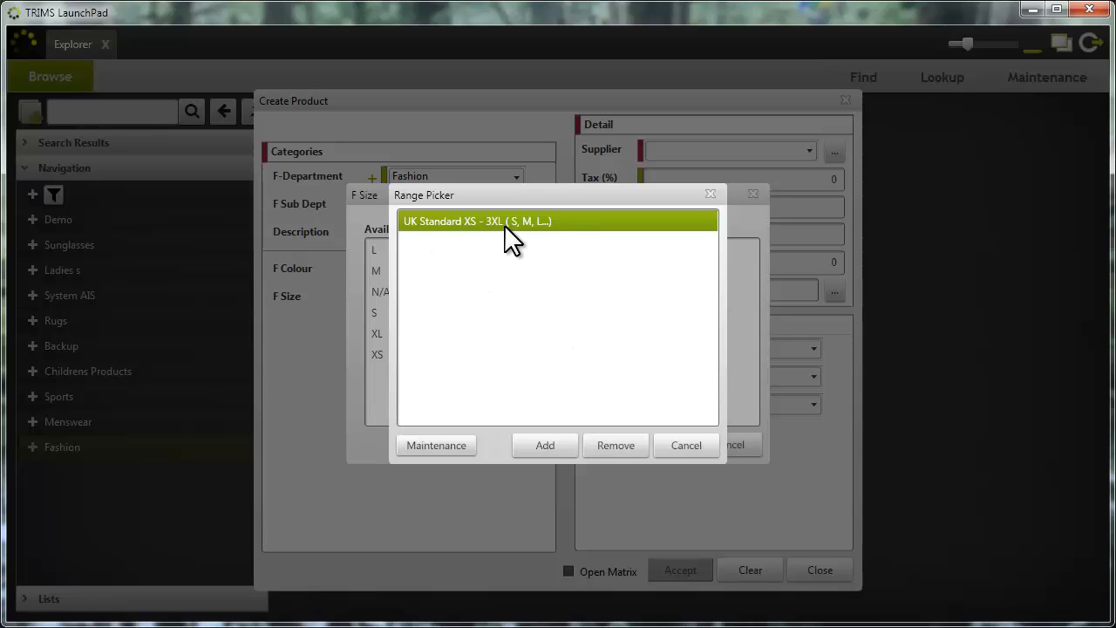
pyautogui.doubleClick(504, 223)
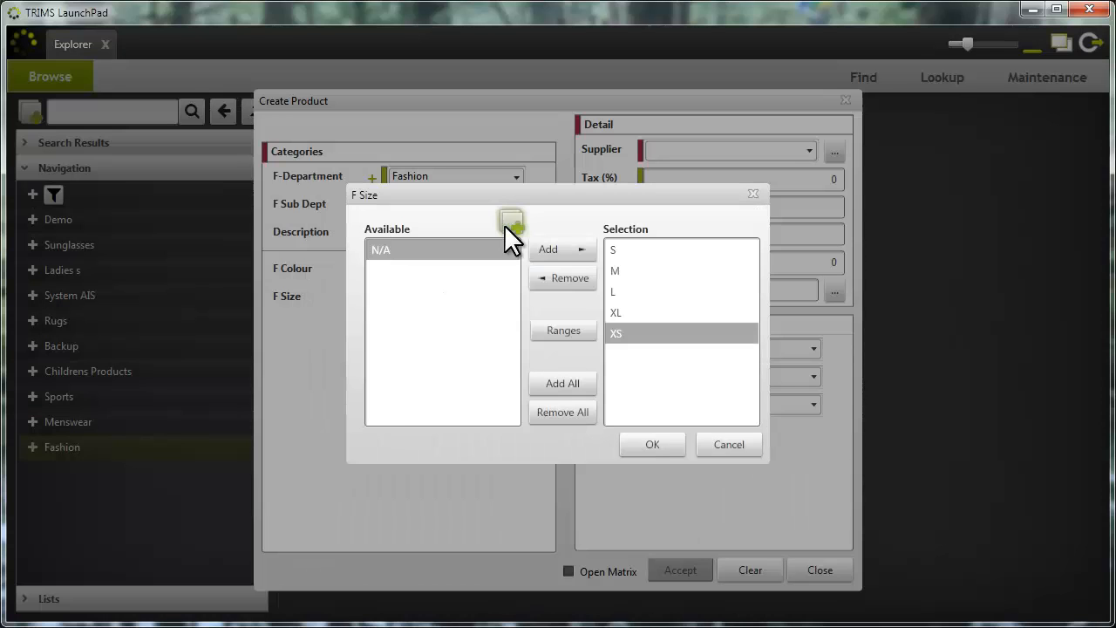
pyautogui.click(658, 443)
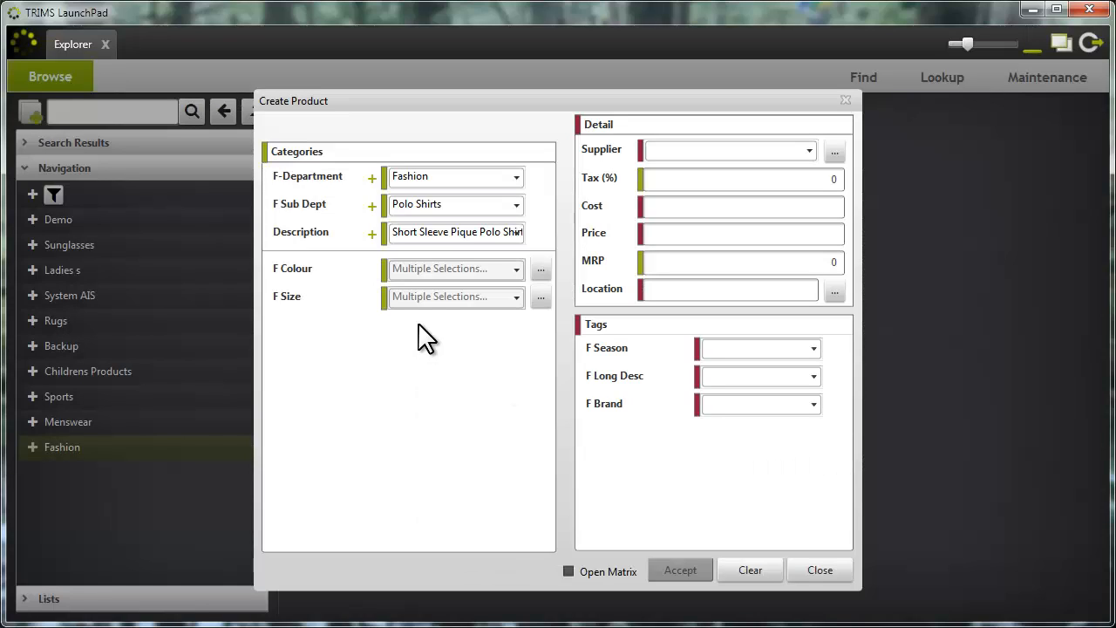
# - Create a new supplier named LYLE & SCOTT and choose it as the product's supplier
pyautogui.click(834, 152)
pyautogui.click(251, 152)
pyautogui.write('LYLE & SCOTT')
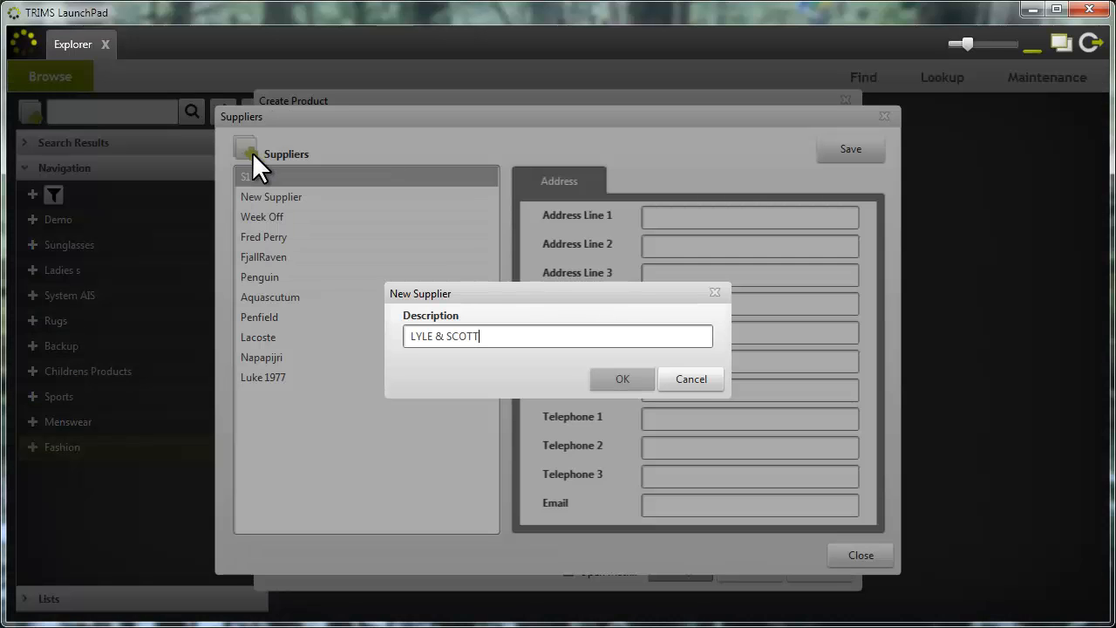
pyautogui.click(625, 379)
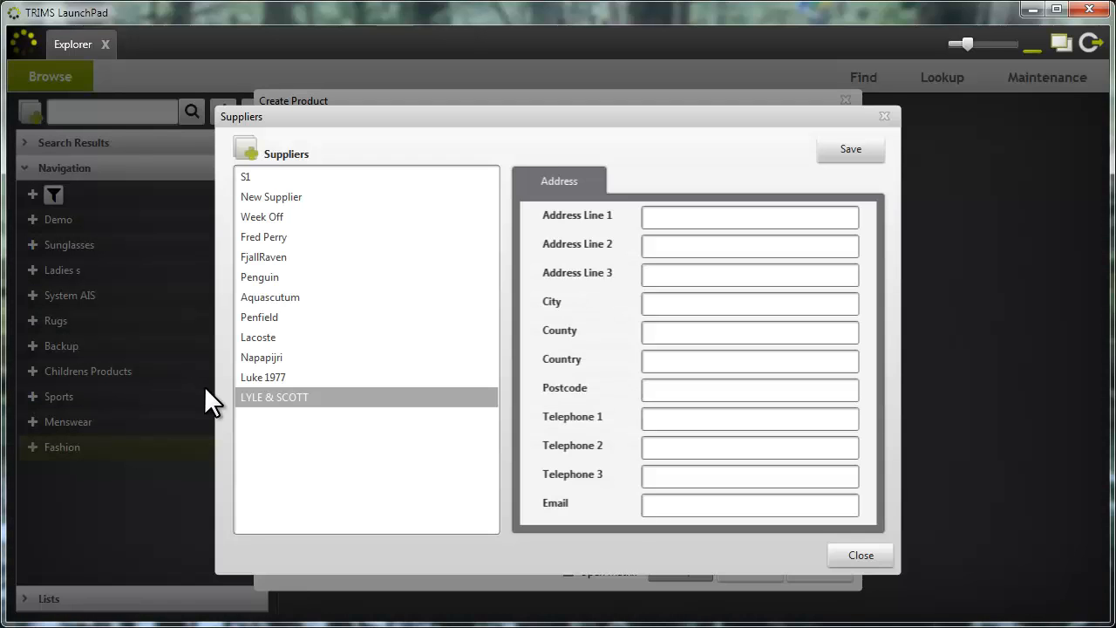
pyautogui.doubleClick(257, 397)
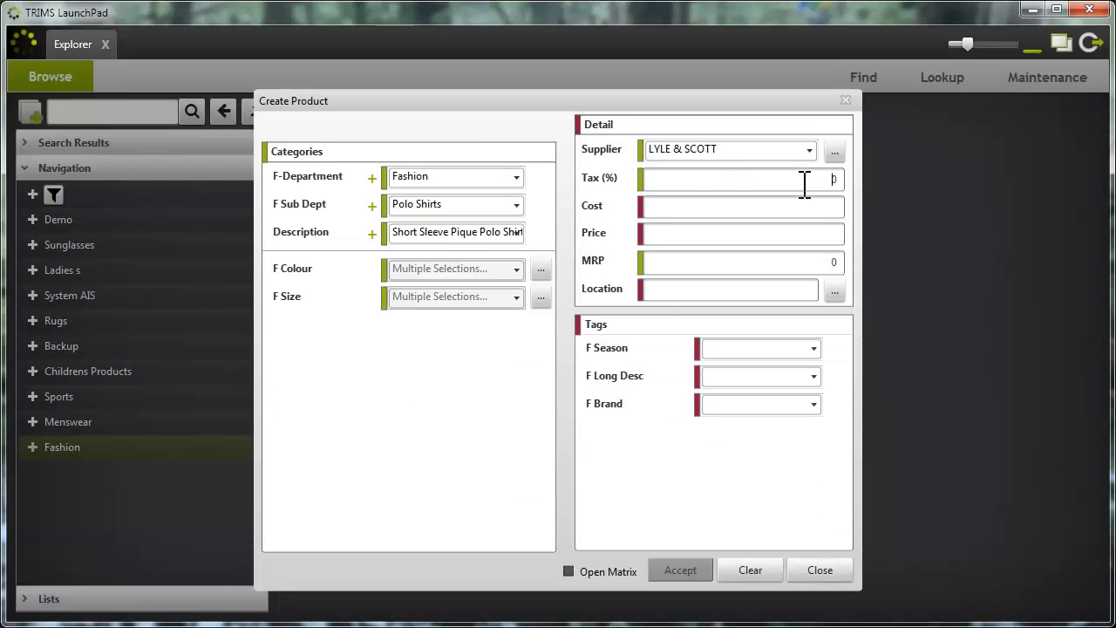
# - Set the product's tax to 20%, its cost to 20 and its price to 50
pyautogui.write('20')
pyautogui.click(838, 210)
pyautogui.write('20')
pyautogui.click(811, 234)
pyautogui.write('50')
# - Assign all available branches, Branch 1 to Branch 5, as the product's locations
pyautogui.click(834, 293)
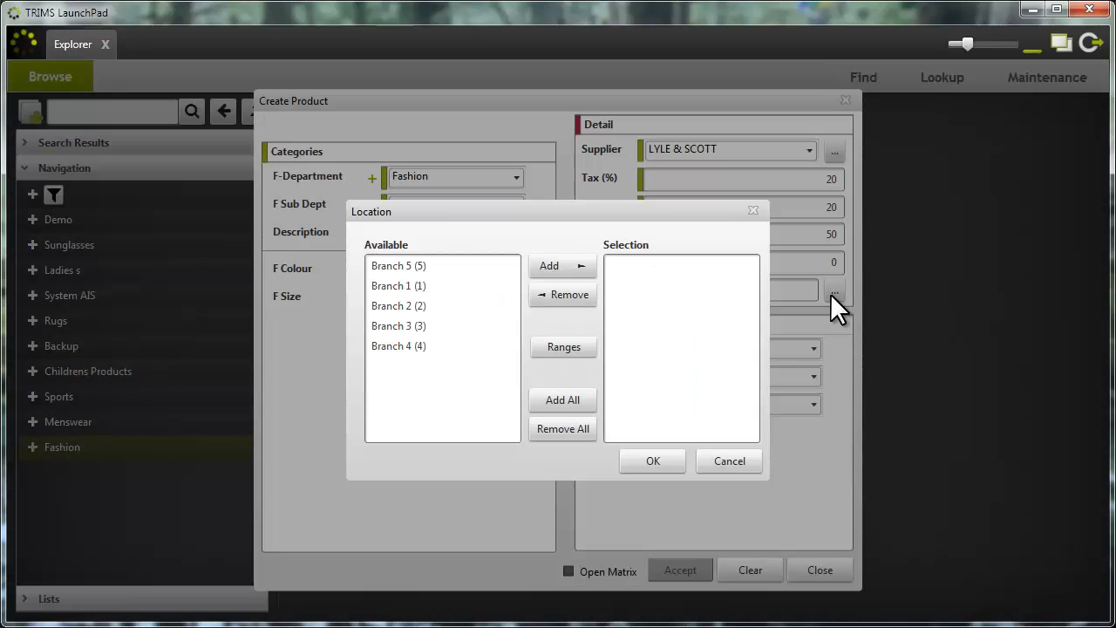
pyautogui.click(570, 400)
pyautogui.click(661, 460)
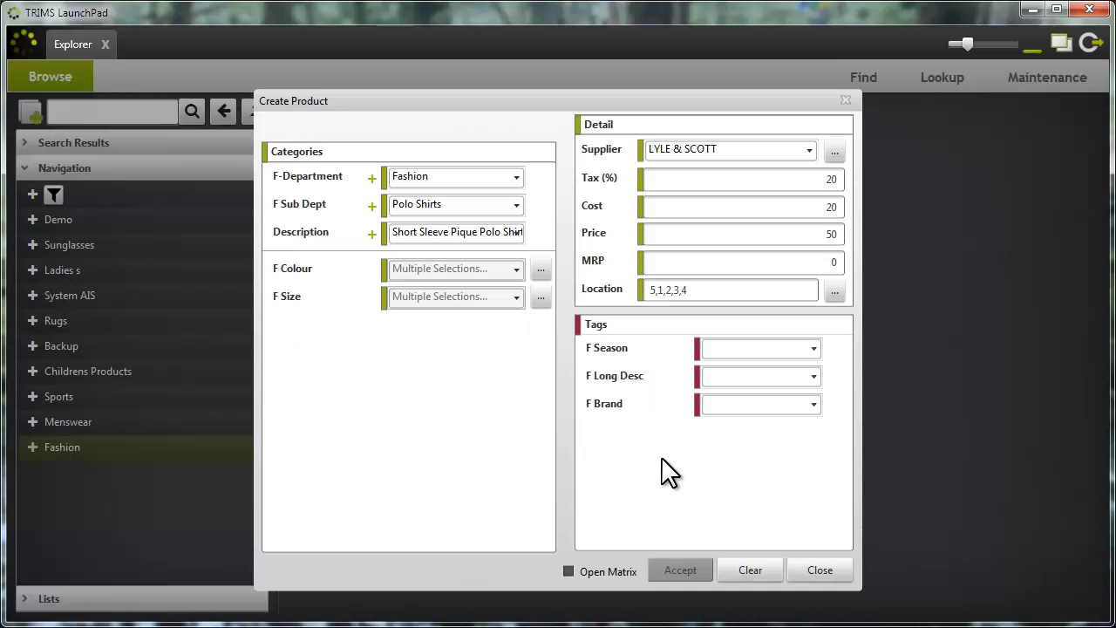
# - Tag the product with season SS14, the pasted long description beginning "This pique polo shirt" and brand LYLE & SCOTT, and save it, closing the form
pyautogui.click(772, 351)
pyautogui.write('SS14')
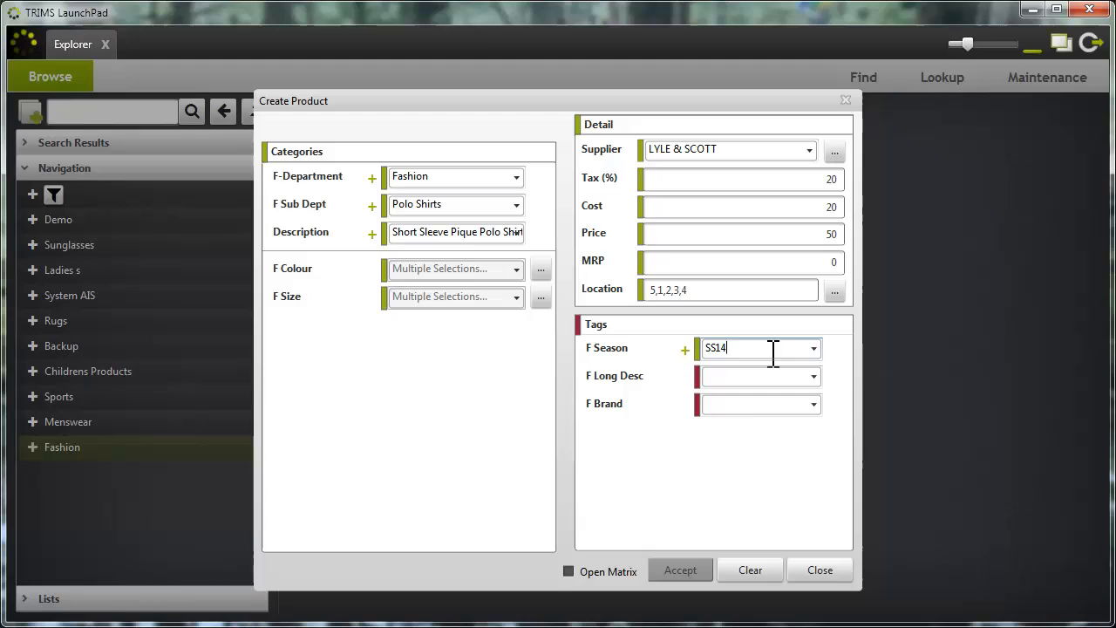
pyautogui.click(730, 377)
pyautogui.hotkey('ctrl', 'v')
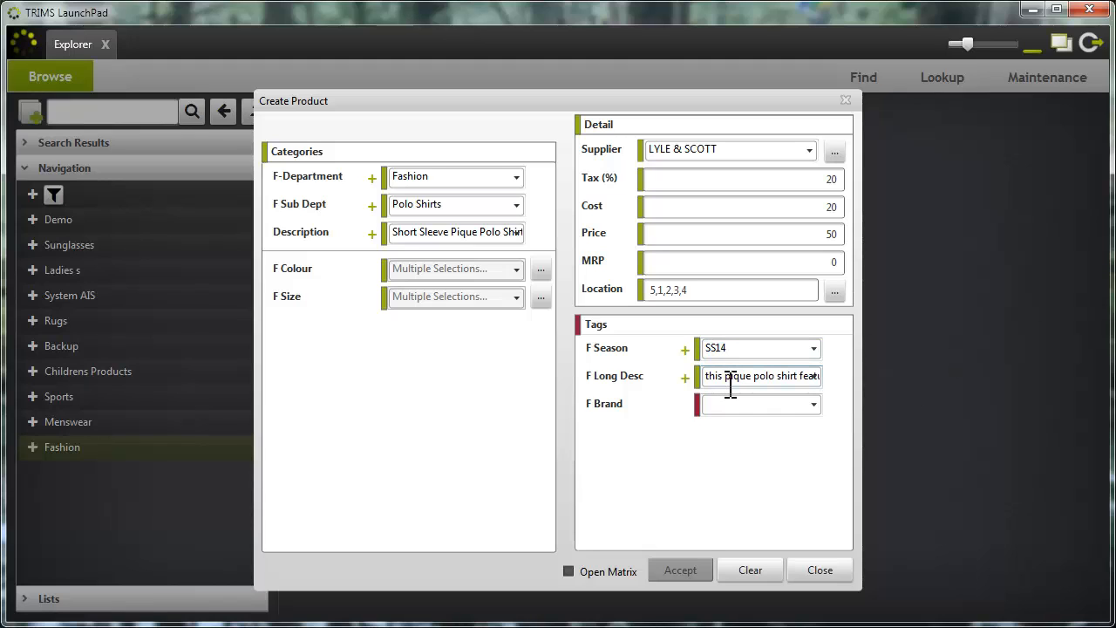
pyautogui.write('T')
pyautogui.press('Delete')
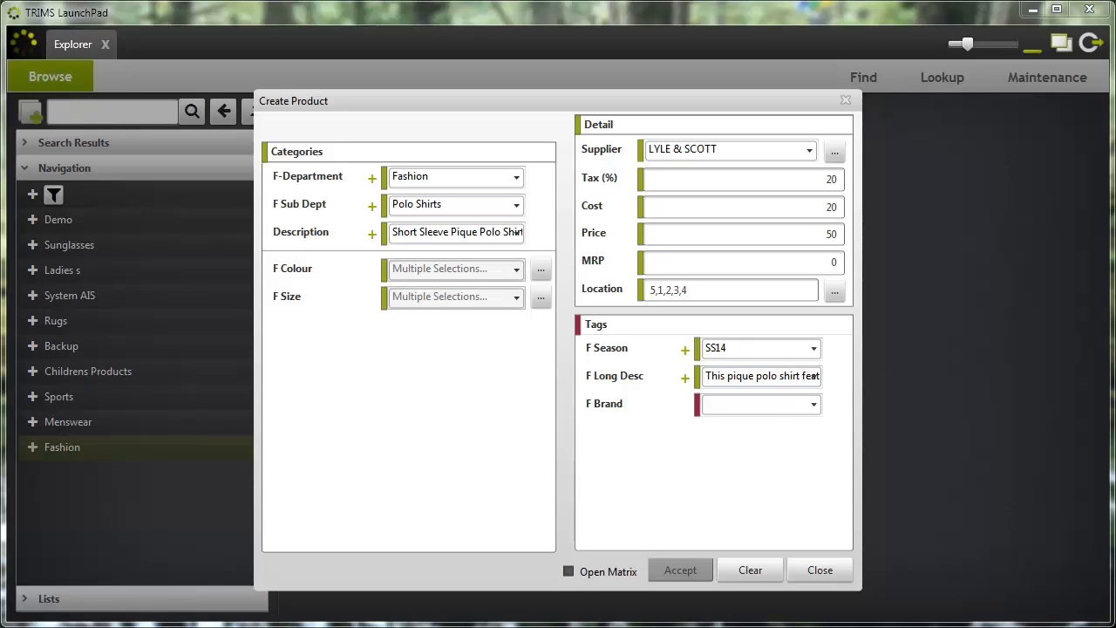
pyautogui.click(737, 406)
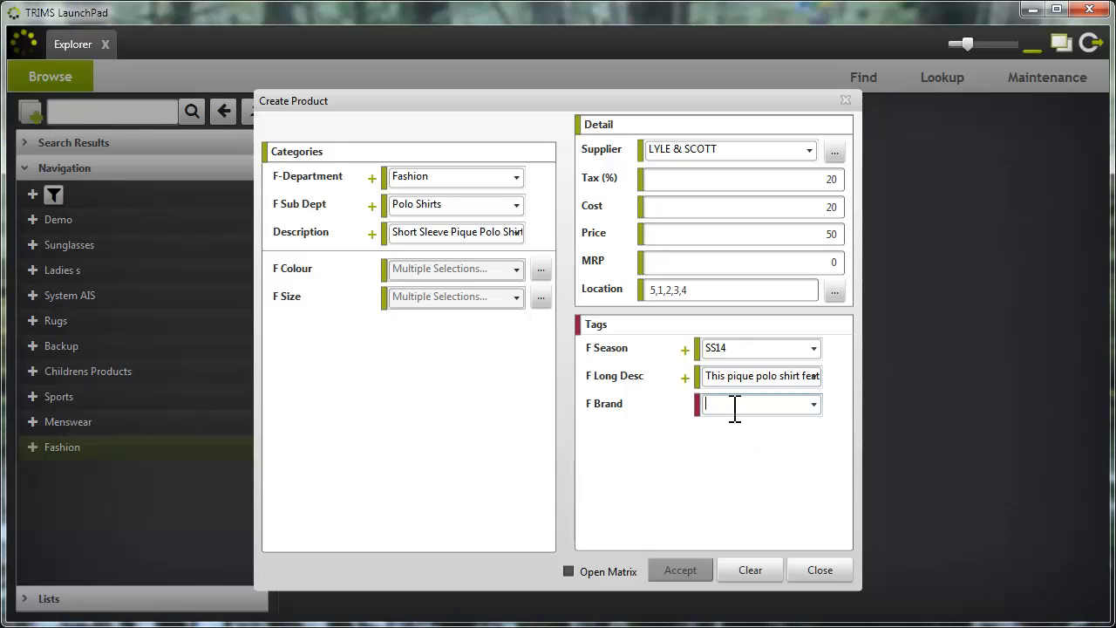
pyautogui.write('LYLE & SCOTT')
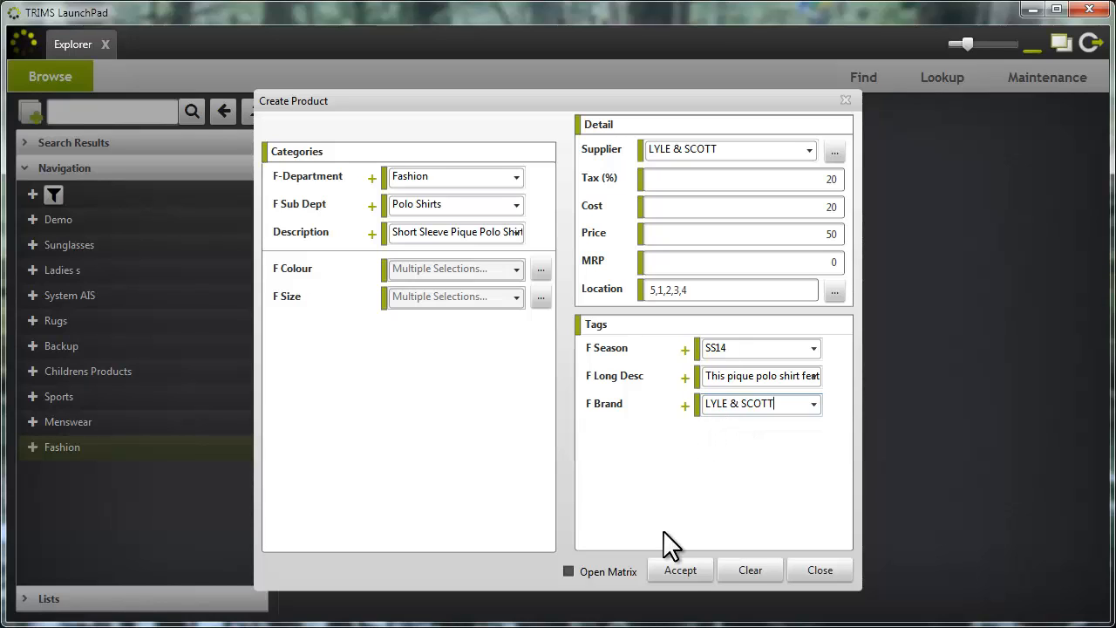
pyautogui.click(680, 572)
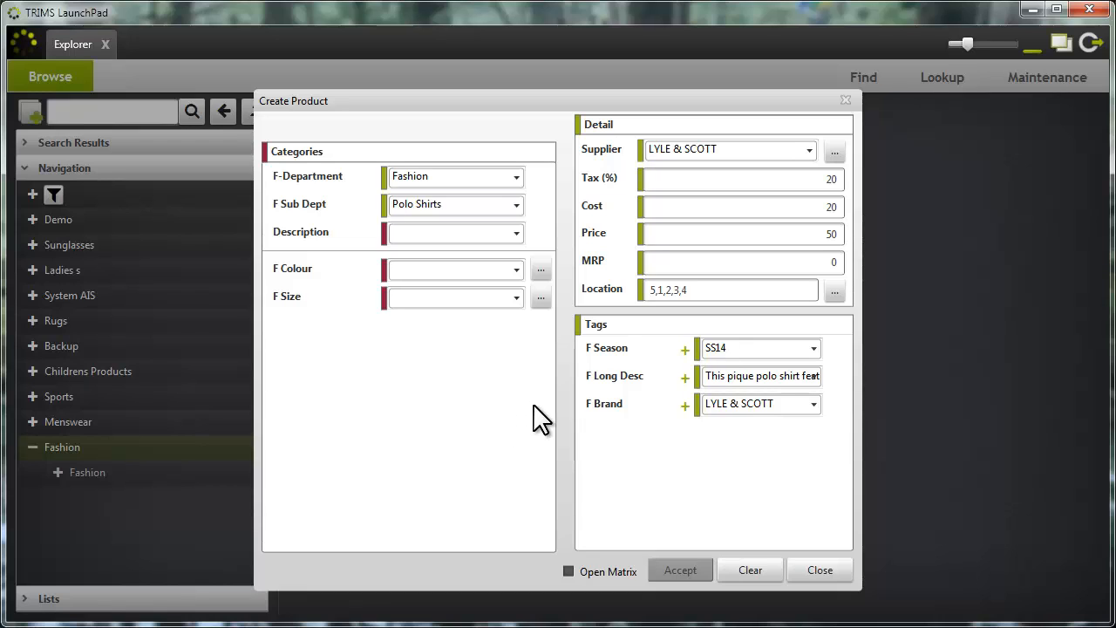
pyautogui.click(818, 573)
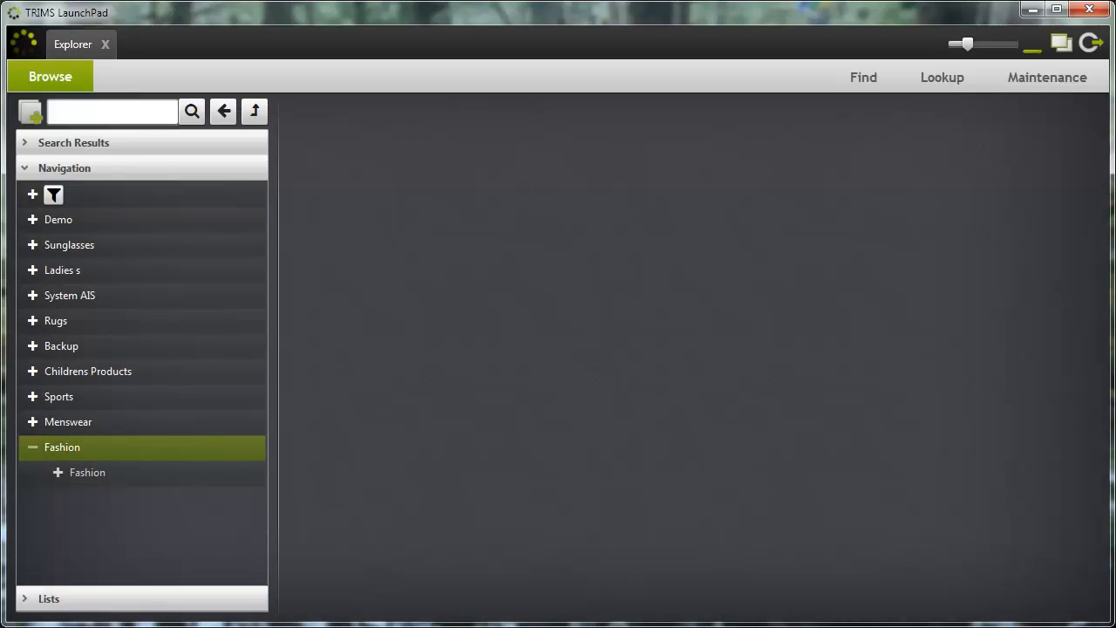
# - Rename the Fashion department nested under the top-level Fashion group to Menswear
pyautogui.click(77, 469)
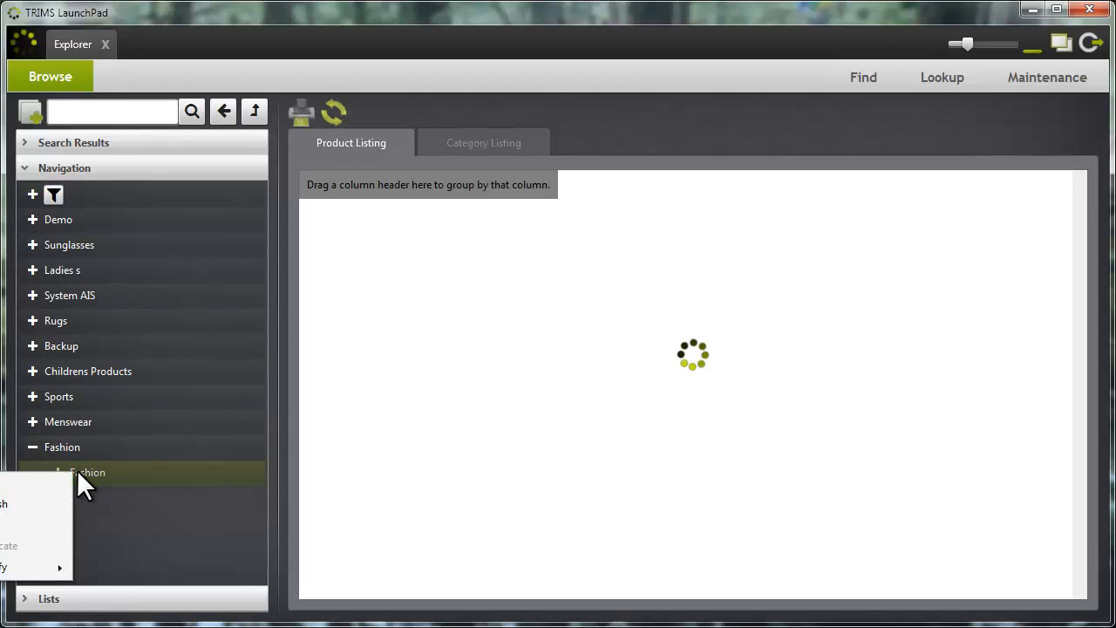
pyautogui.rightClick(77, 469)
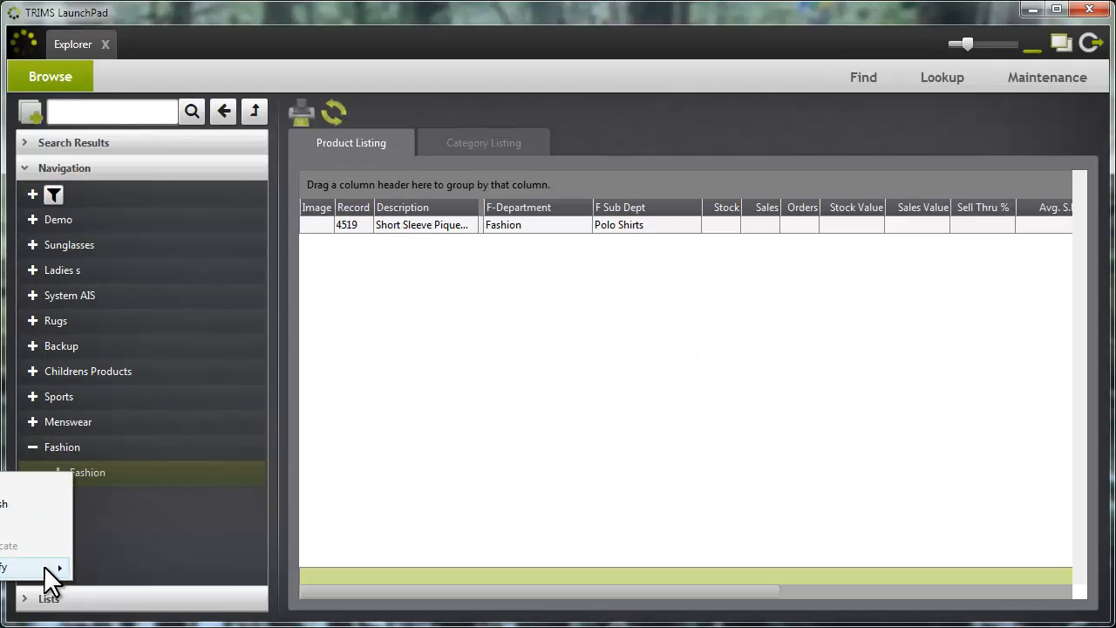
pyautogui.click(100, 567)
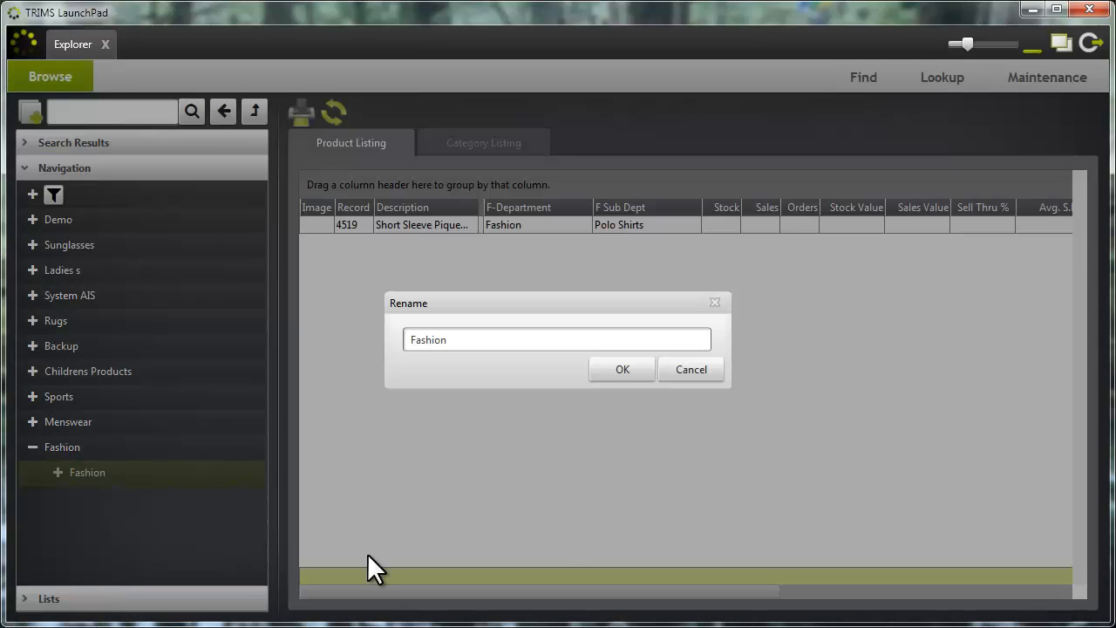
pyautogui.moveTo(454, 342); pyautogui.dragTo(378, 344)
pyautogui.write('Menswear')
pyautogui.click(620, 369)
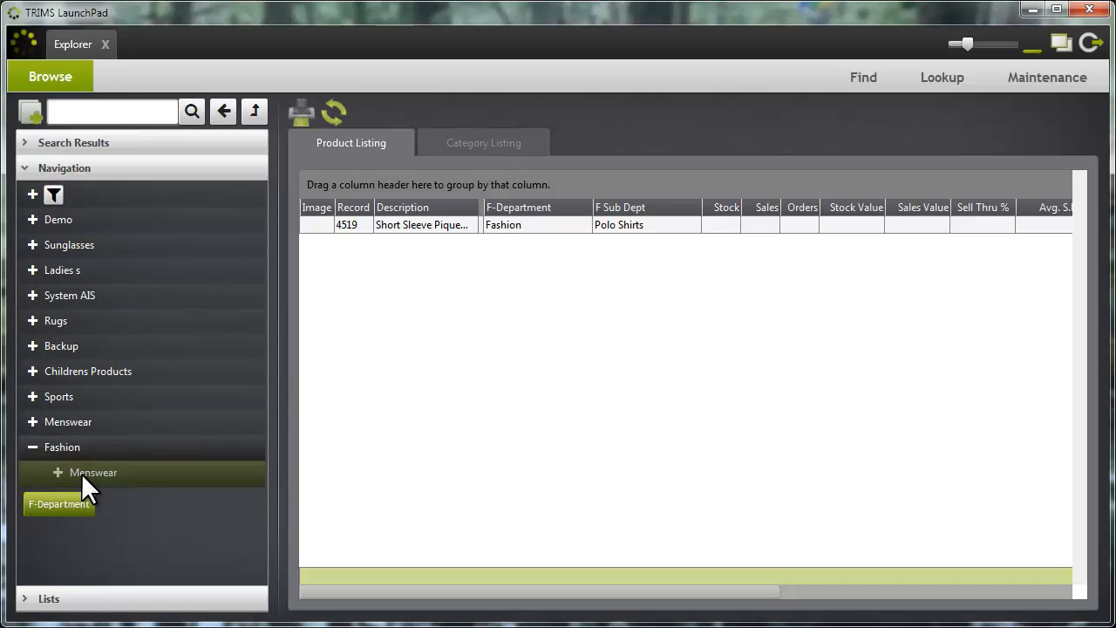
# - Expand Menswear and Polo Shirts under Fashion and view the Polo Shirts product listing
pyautogui.click(57, 472)
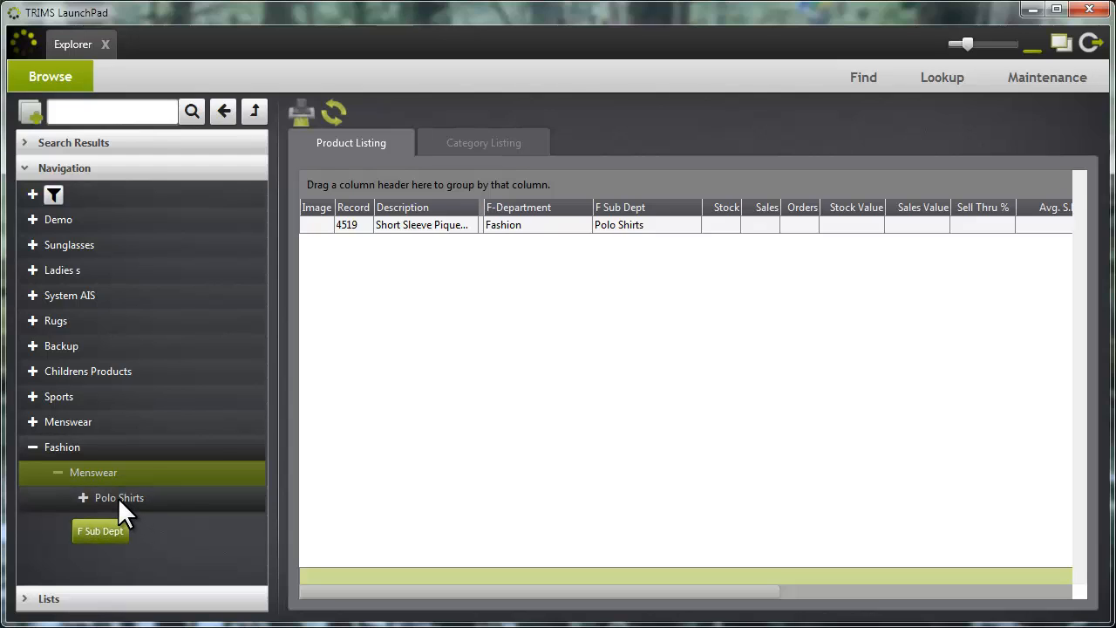
pyautogui.click(81, 497)
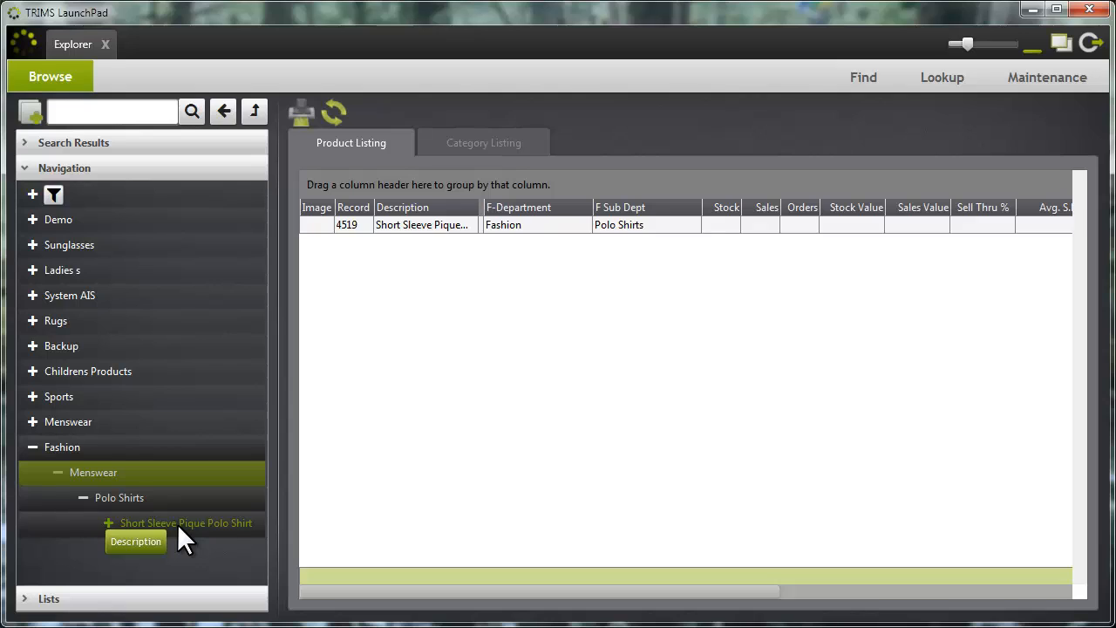
pyautogui.click(114, 495)
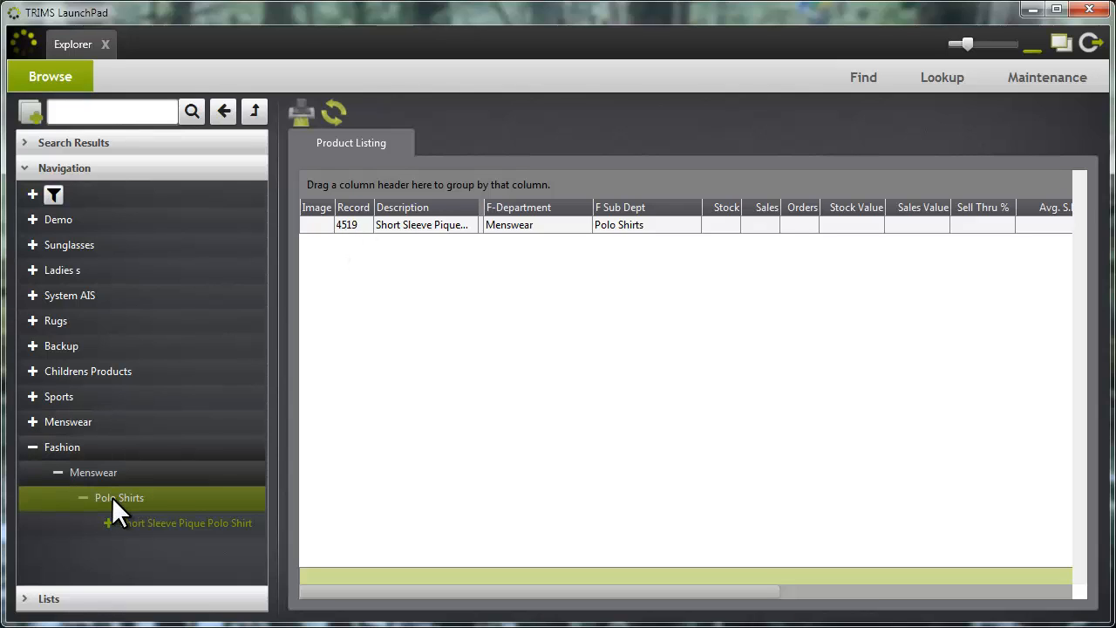
# - Examine the product listing for Menswear under Fashion, including the stock, sales, margin, season, long description and brand columns
pyautogui.click(88, 472)
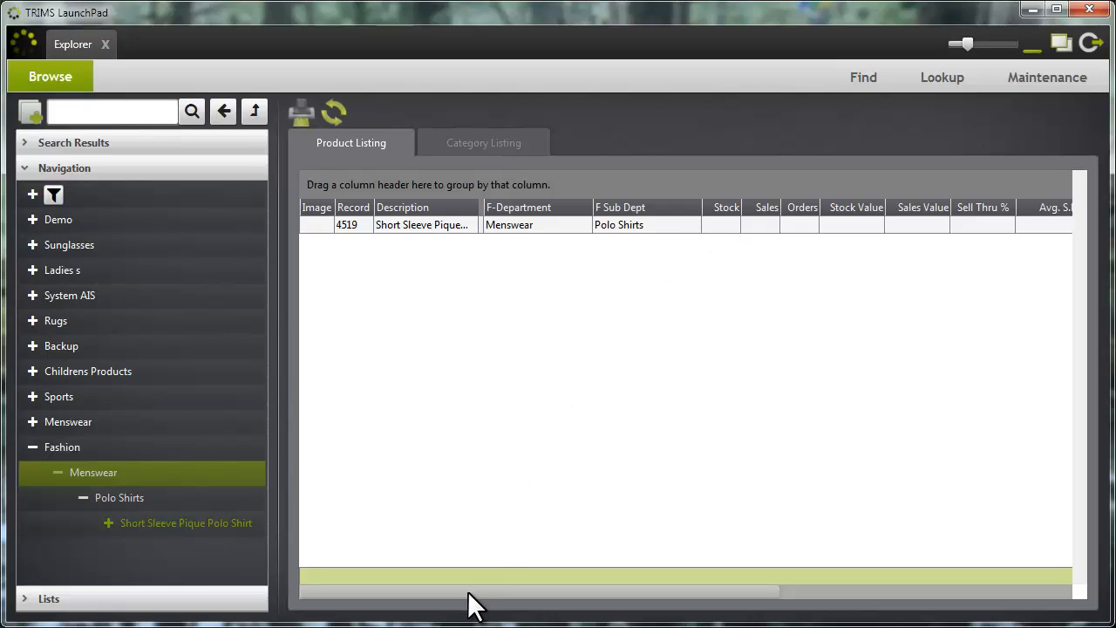
pyautogui.moveTo(486, 593); pyautogui.dragTo(551, 590)
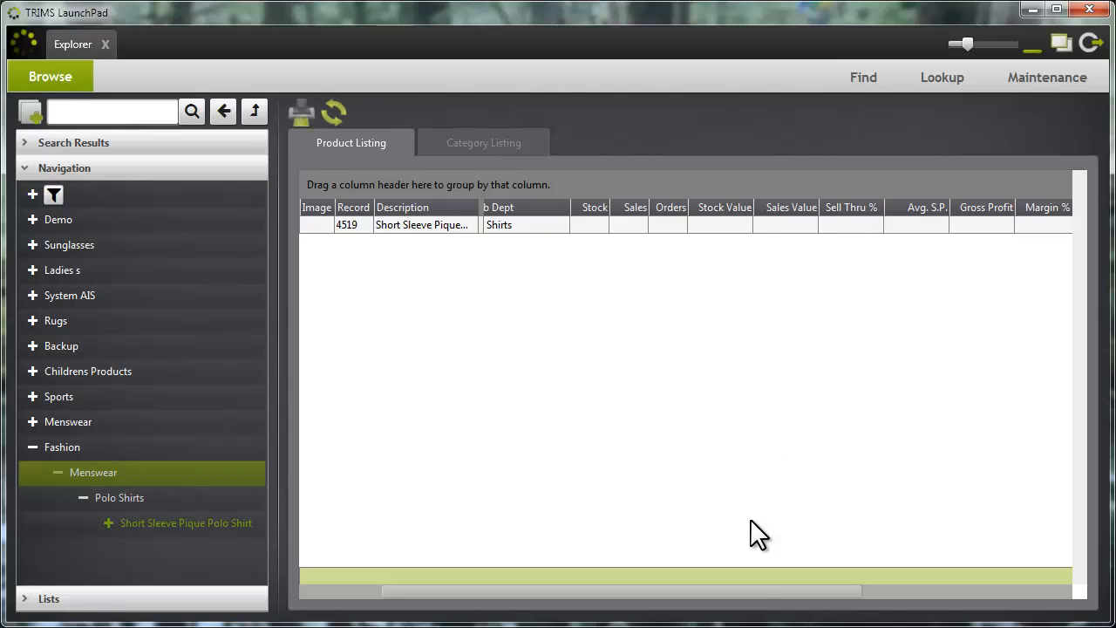
pyautogui.moveTo(750, 590); pyautogui.dragTo(968, 582)
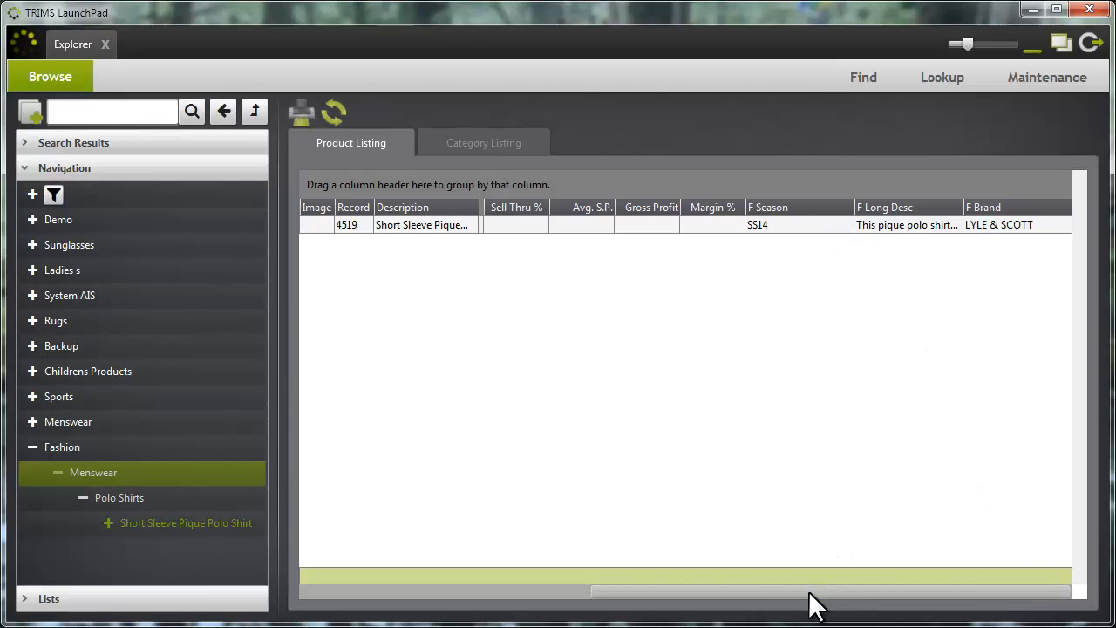
pyautogui.moveTo(809, 591); pyautogui.dragTo(416, 595)
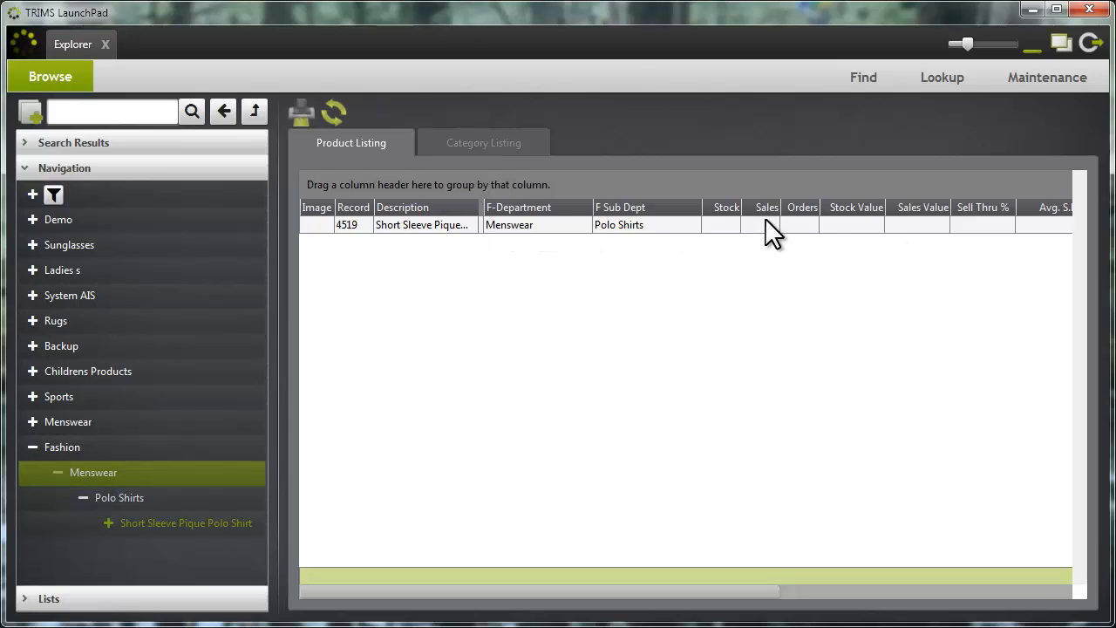
# - Open the Short Sleeve Pique Polo Shirt's stock grid and lay it out with F Size across the columns
pyautogui.click(146, 522)
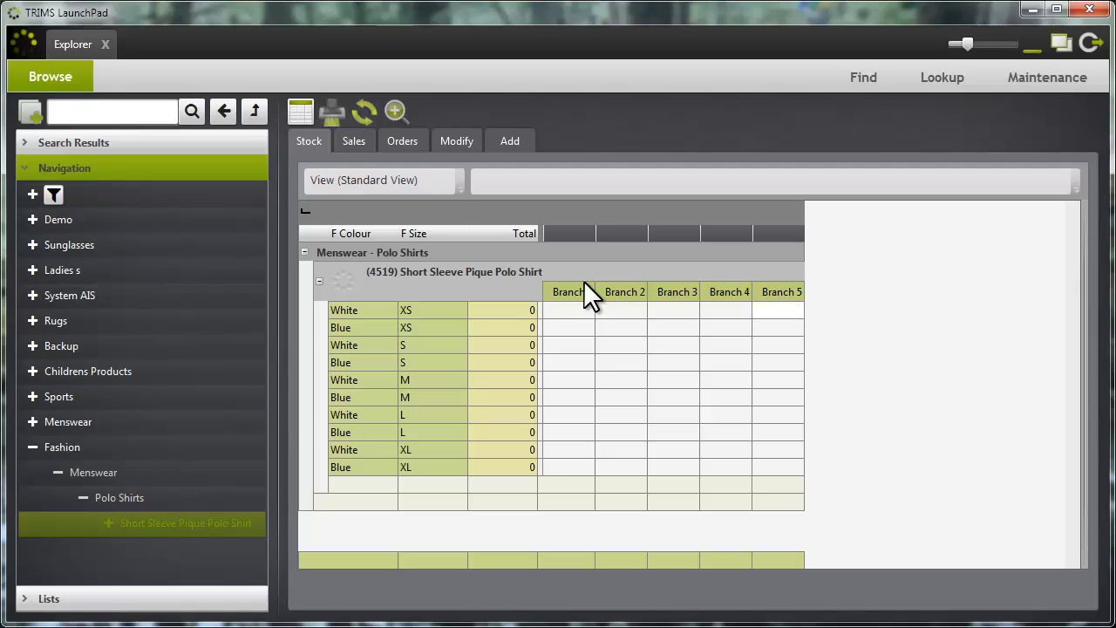
pyautogui.click(303, 115)
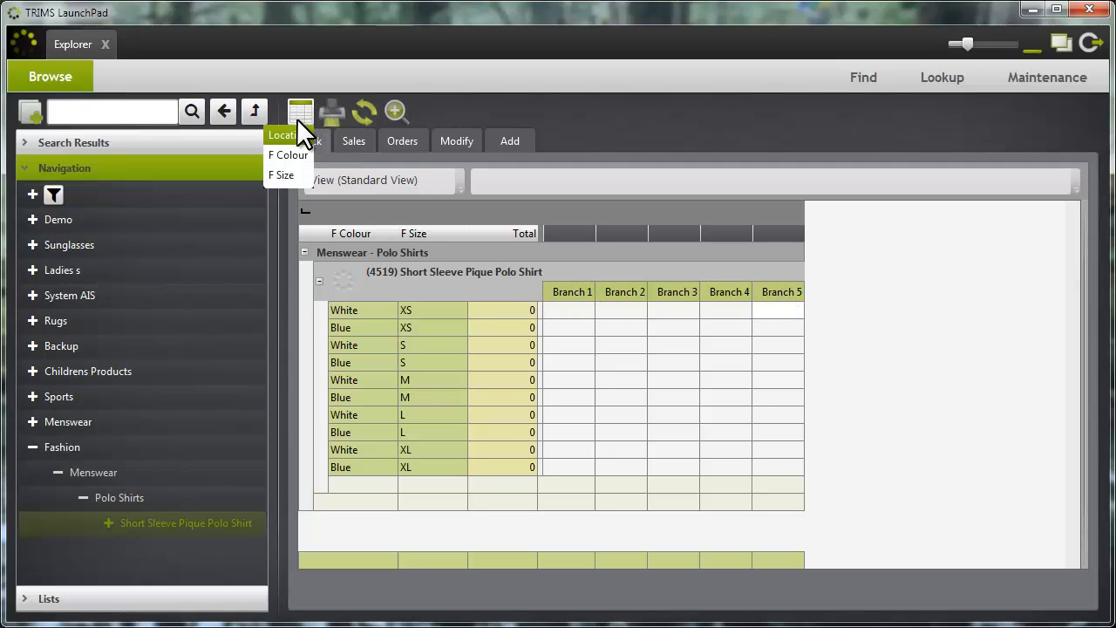
pyautogui.click(284, 176)
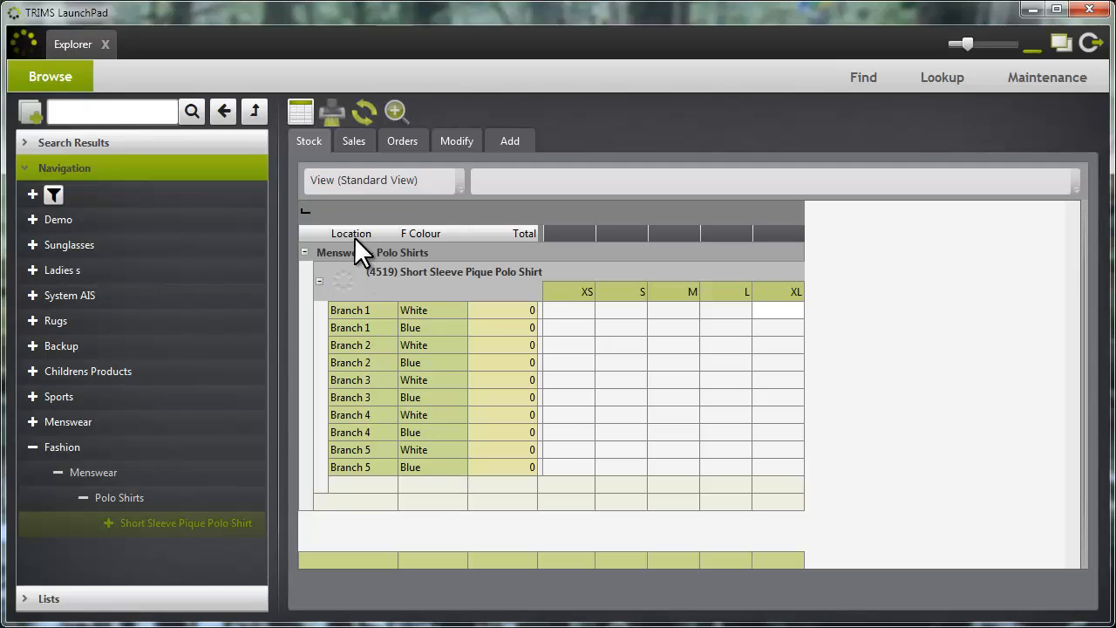
# - Group the stock grid by F Colour and remove the grouping again
pyautogui.moveTo(423, 235); pyautogui.dragTo(392, 214)
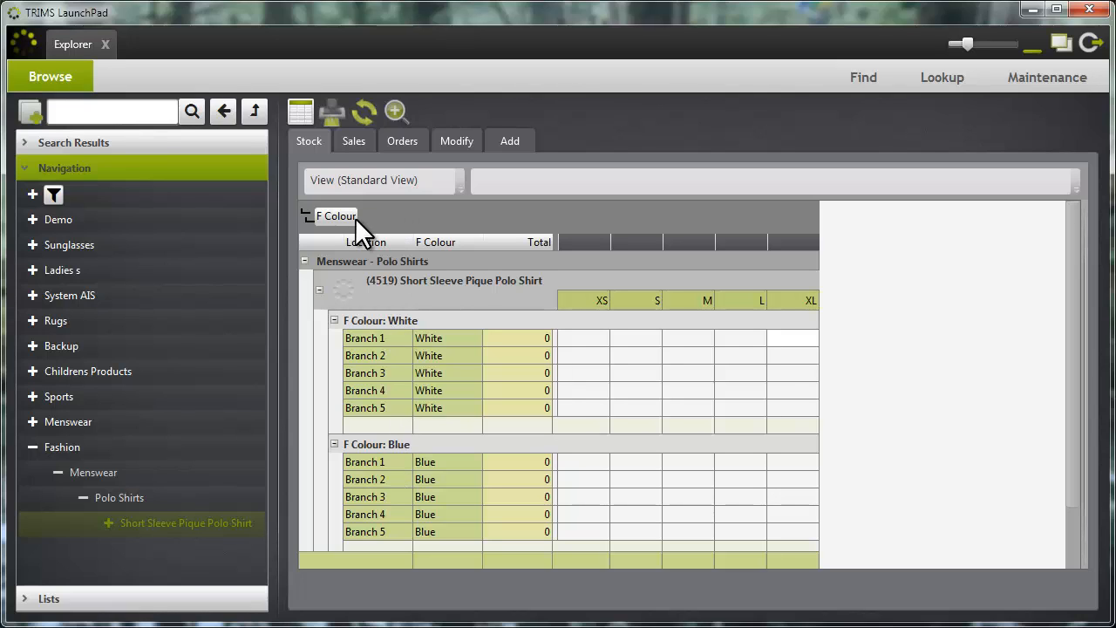
pyautogui.moveTo(355, 217); pyautogui.dragTo(404, 270)
pyautogui.moveTo(358, 232); pyautogui.dragTo(391, 278)
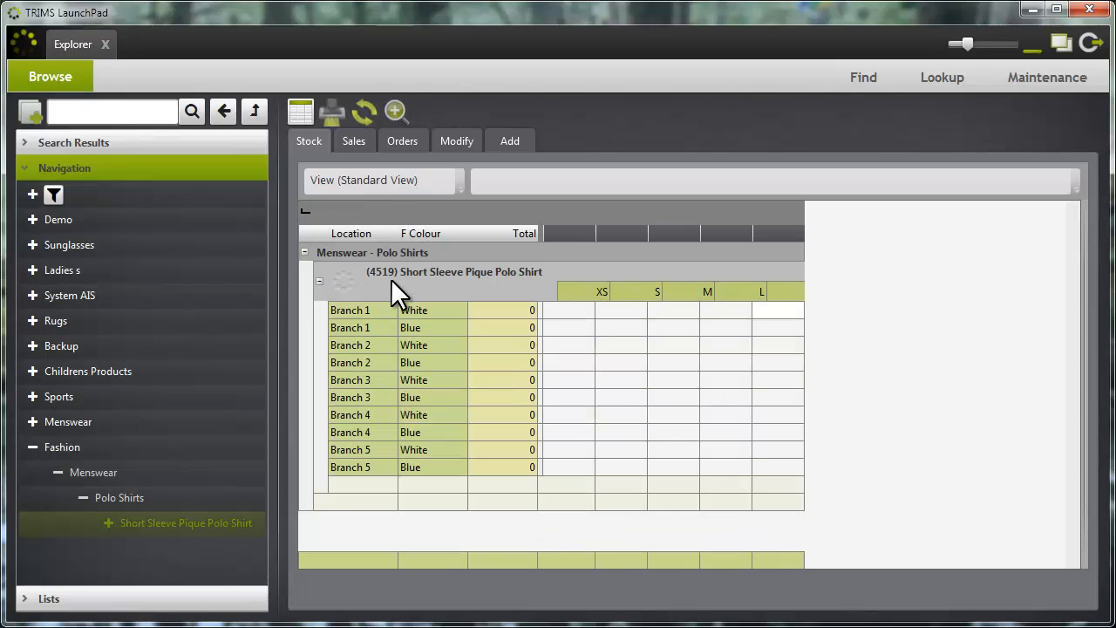
# - Switch the stock grid's columns to F Colour and back to F Size
pyautogui.click(299, 110)
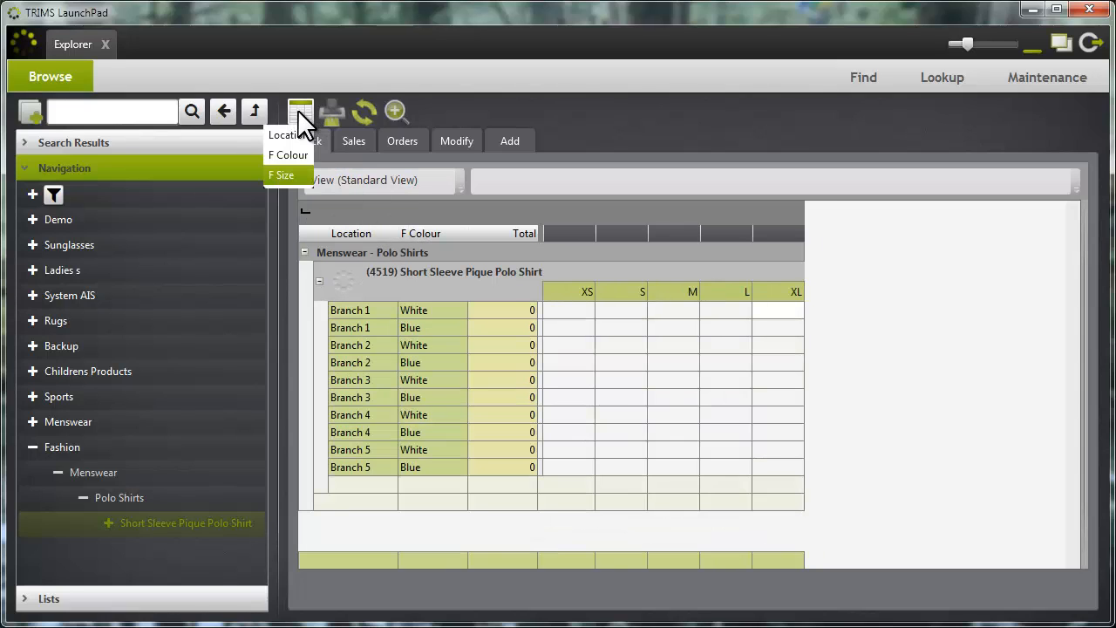
pyautogui.click(288, 156)
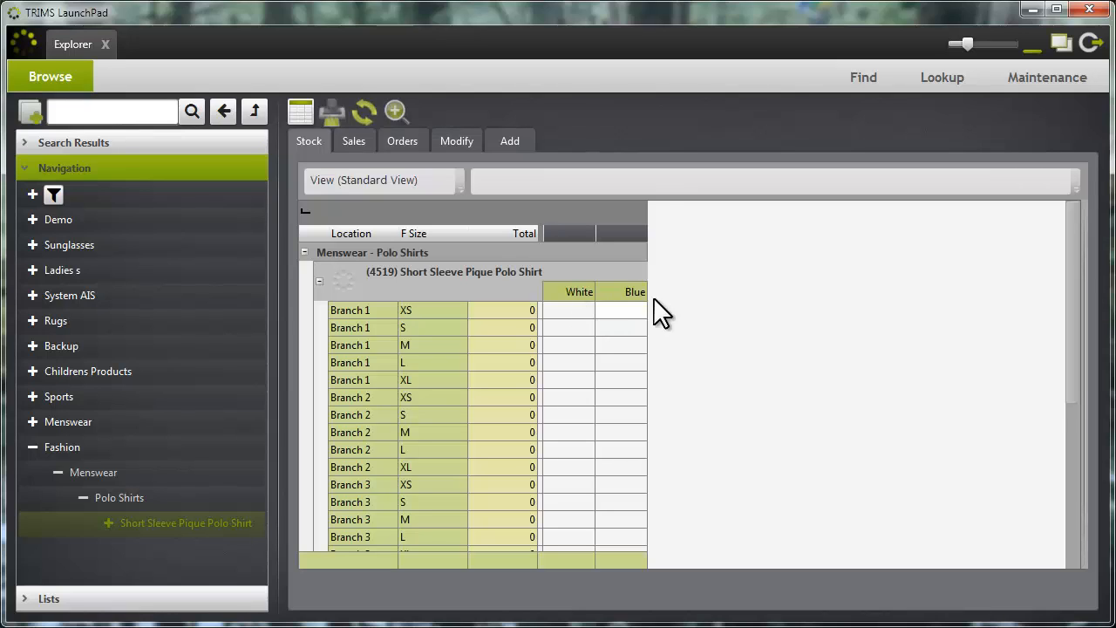
pyautogui.click(301, 113)
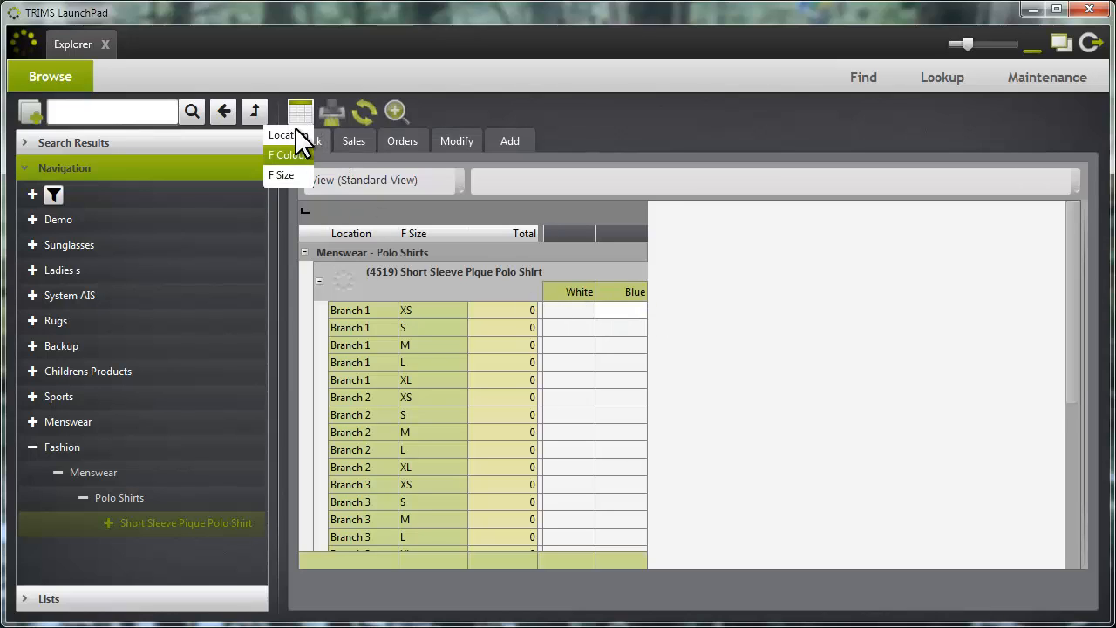
pyautogui.click(290, 176)
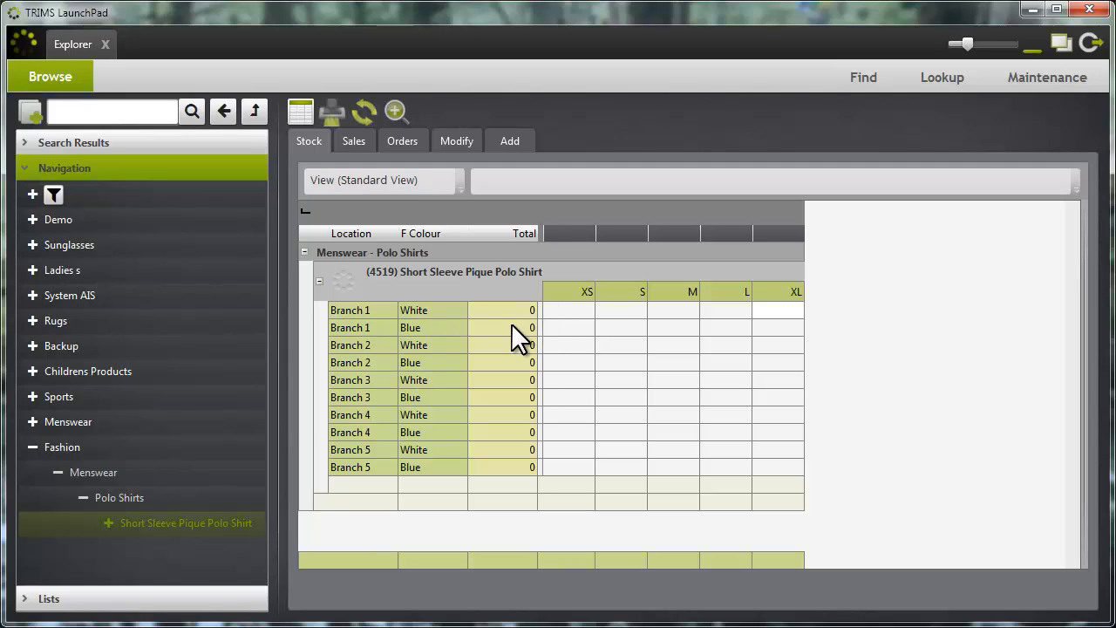
# - View the polo shirt's sales and orders grids and return to its stock grid
pyautogui.click(353, 142)
pyautogui.click(429, 141)
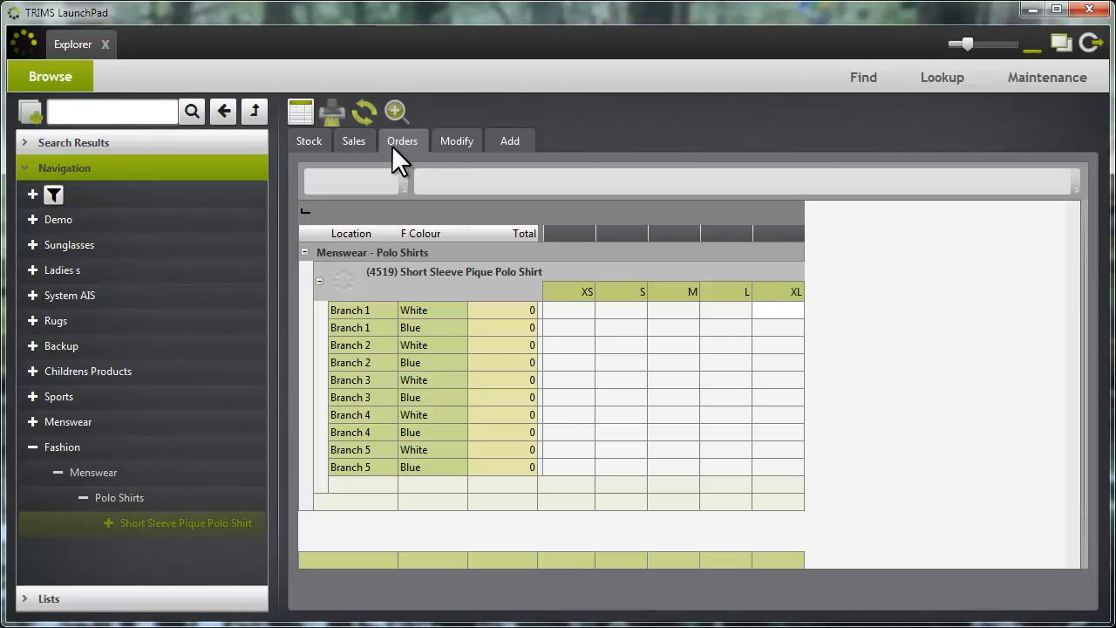
pyautogui.click(316, 141)
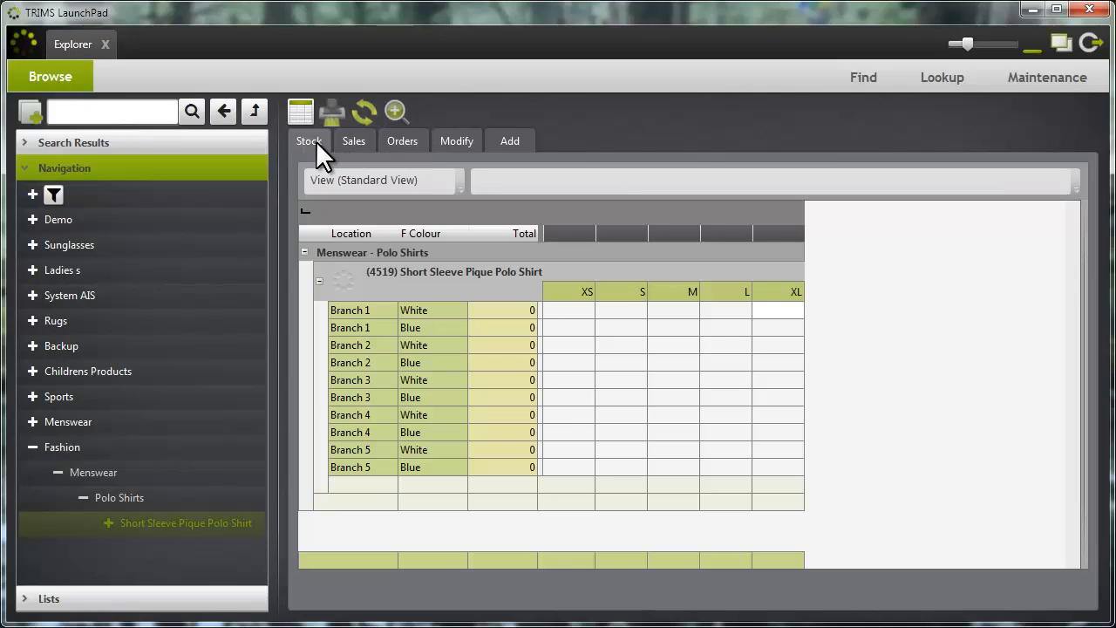
# - Review the polo shirt's retail prices, cost prices and tags in the Modify view, widening the F Long Desc column
pyautogui.click(458, 144)
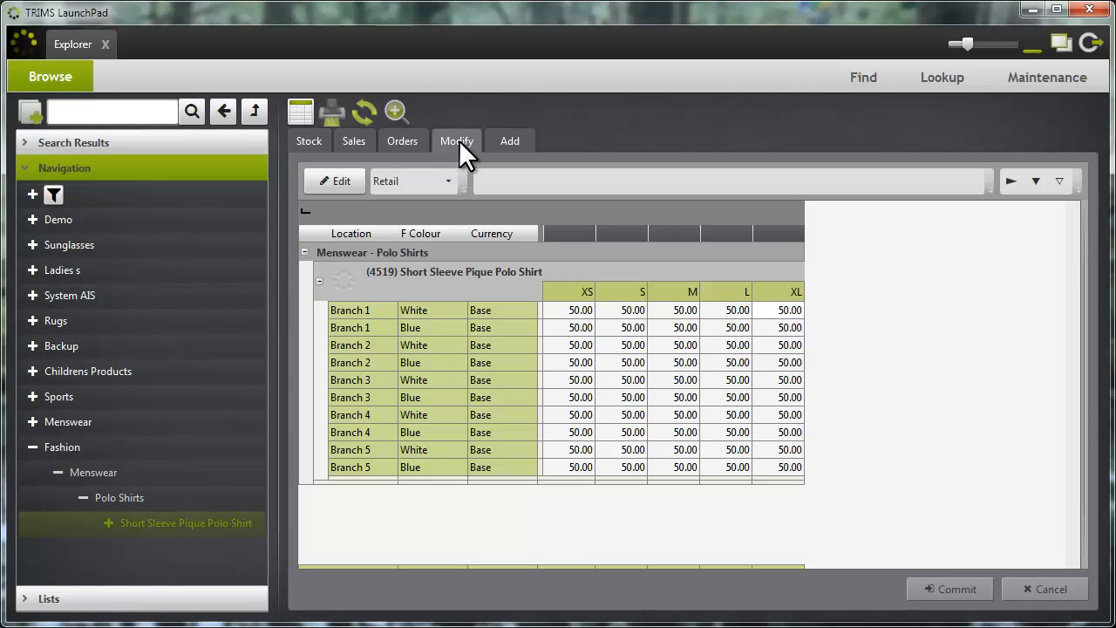
pyautogui.click(445, 181)
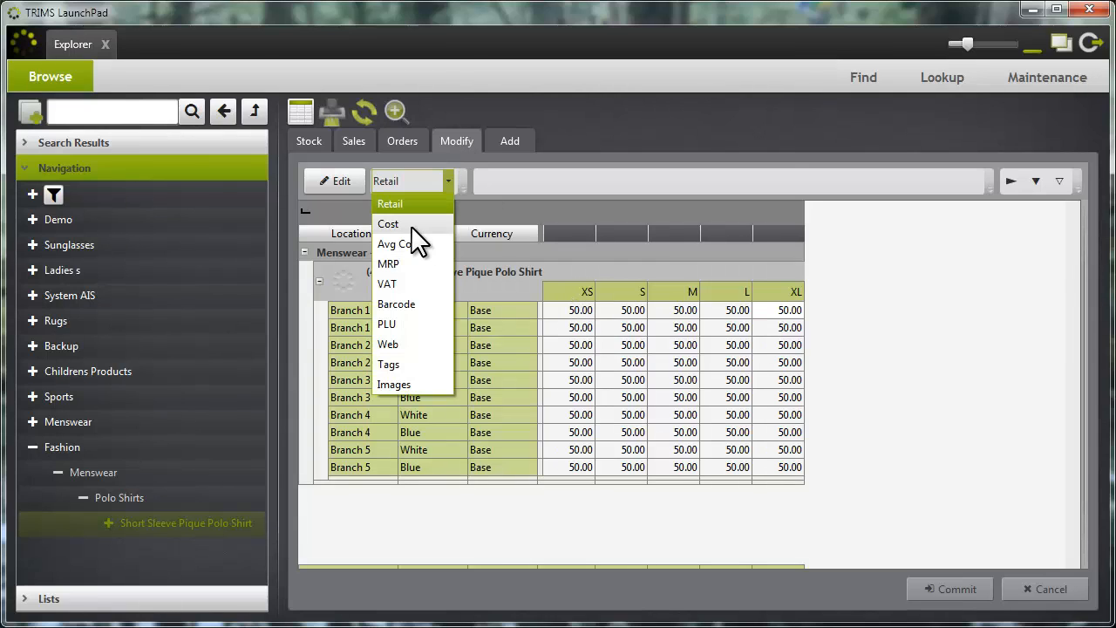
pyautogui.click(411, 224)
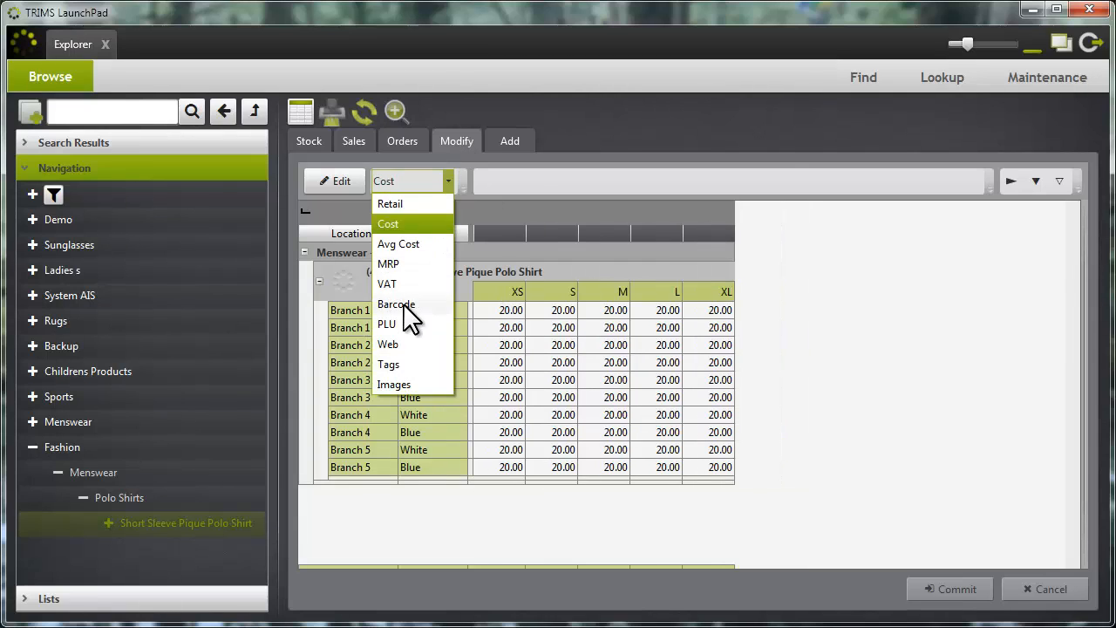
pyautogui.click(394, 364)
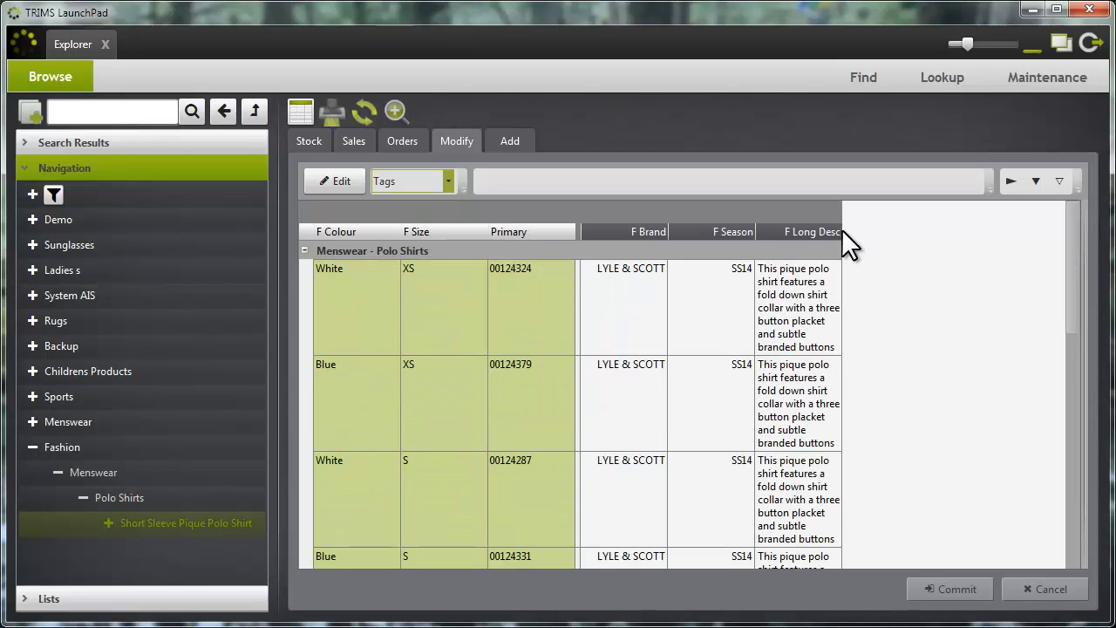
pyautogui.moveTo(852, 229); pyautogui.dragTo(1020, 232)
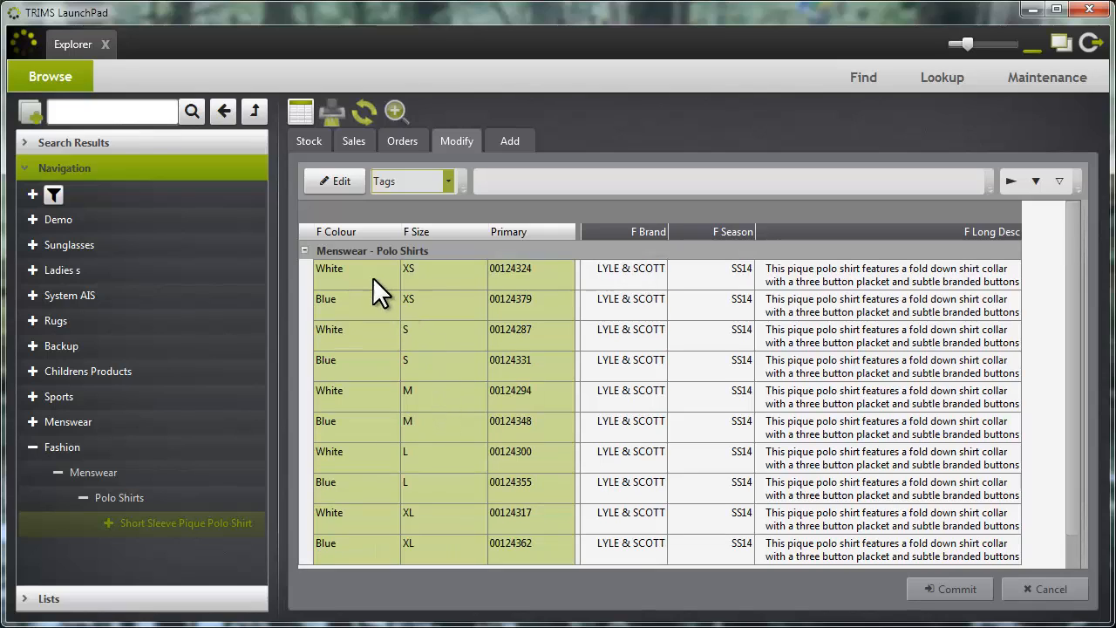
# - Revisit the polo shirt's stock grid and compare the navigation levels with the product's tags in the Modify view
pyautogui.click(309, 141)
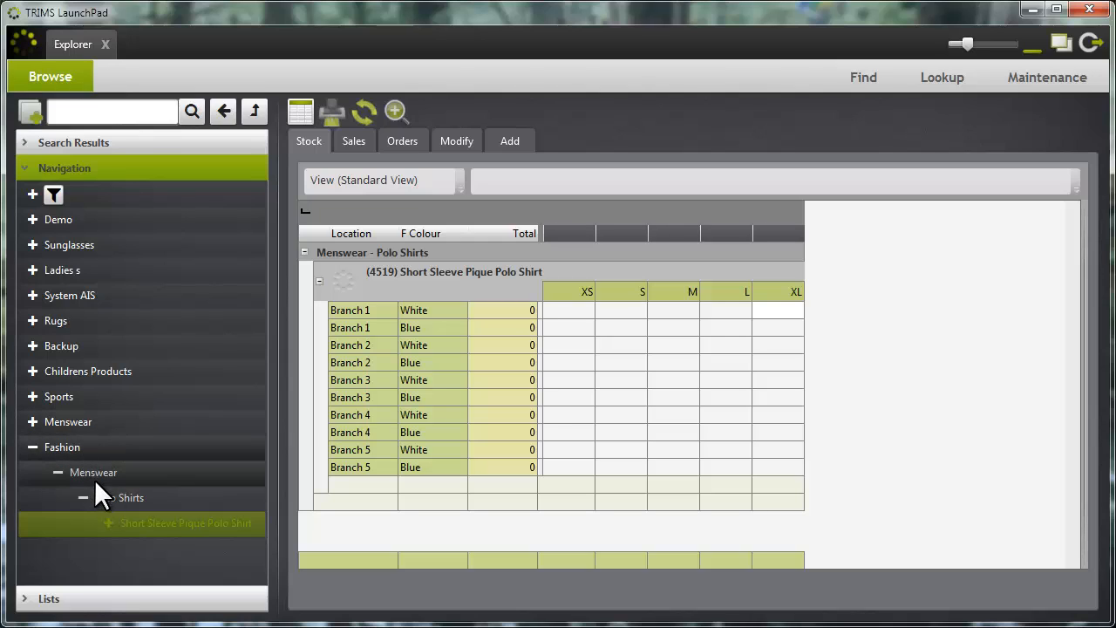
pyautogui.moveTo(74, 470); pyautogui.dragTo(99, 492)
pyautogui.click(446, 139)
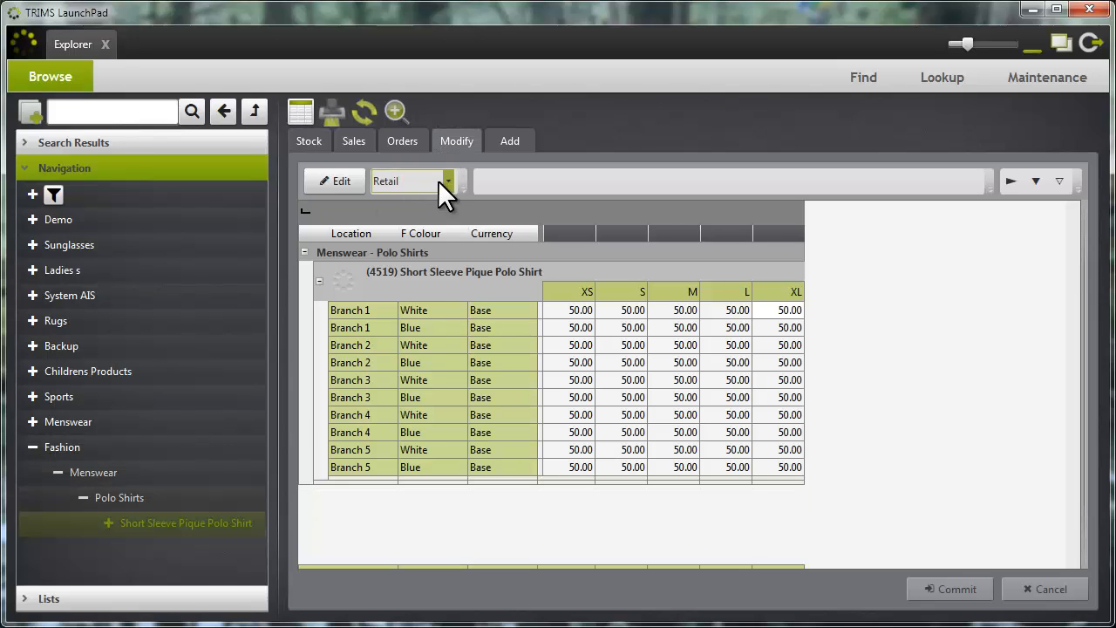
pyautogui.click(441, 181)
pyautogui.click(385, 357)
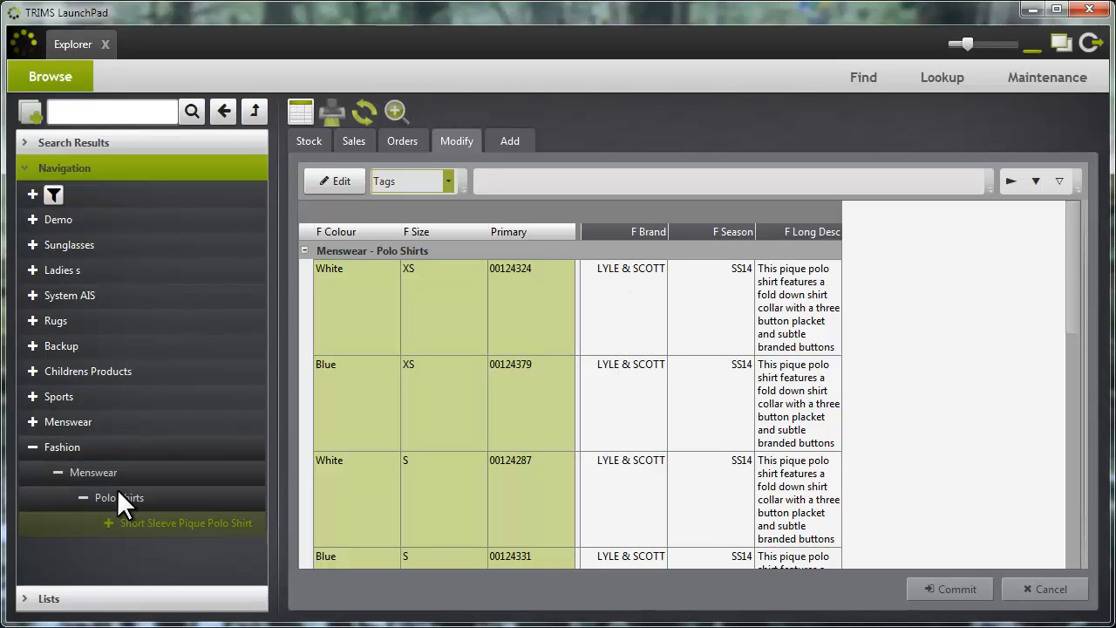
# - Close Explorer and open the Fashion system's structure settings in Systems
pyautogui.click(105, 45)
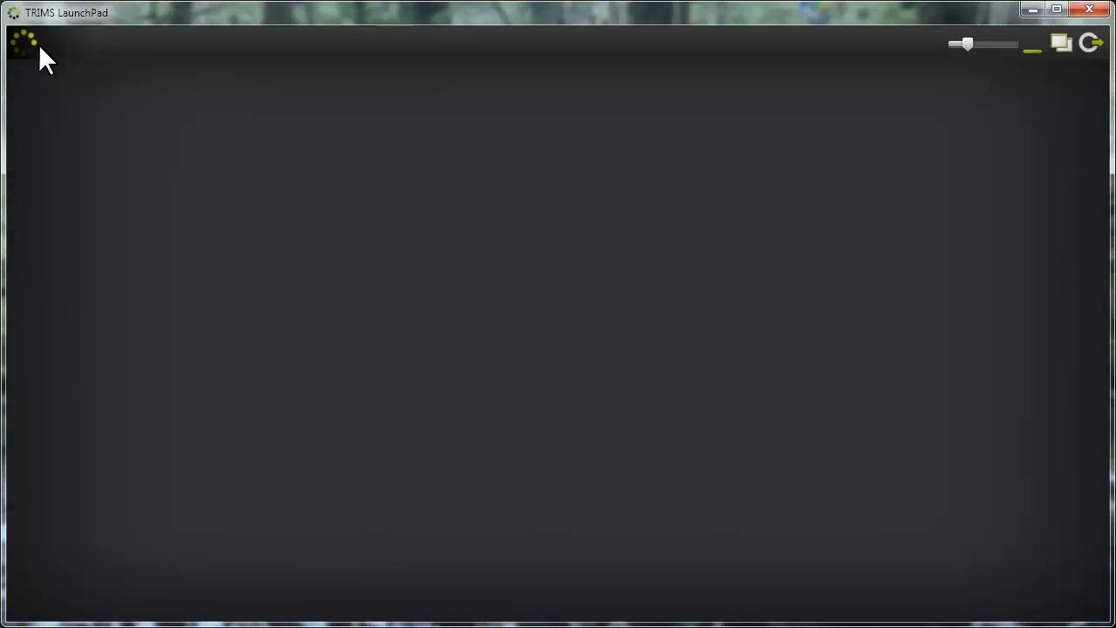
pyautogui.click(86, 145)
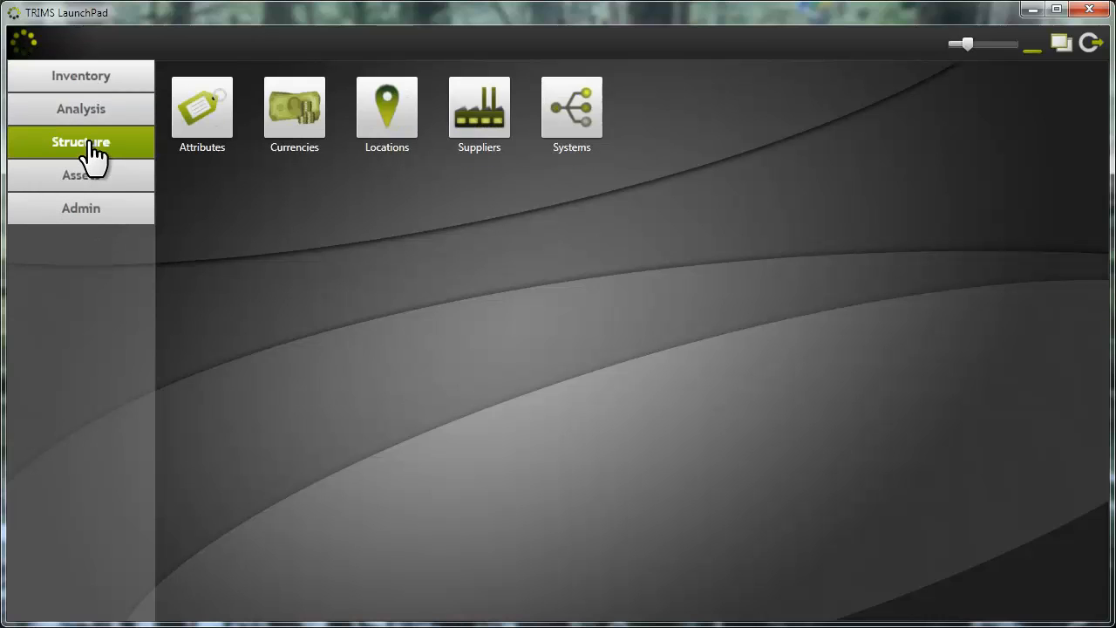
pyautogui.click(587, 122)
pyautogui.click(344, 169)
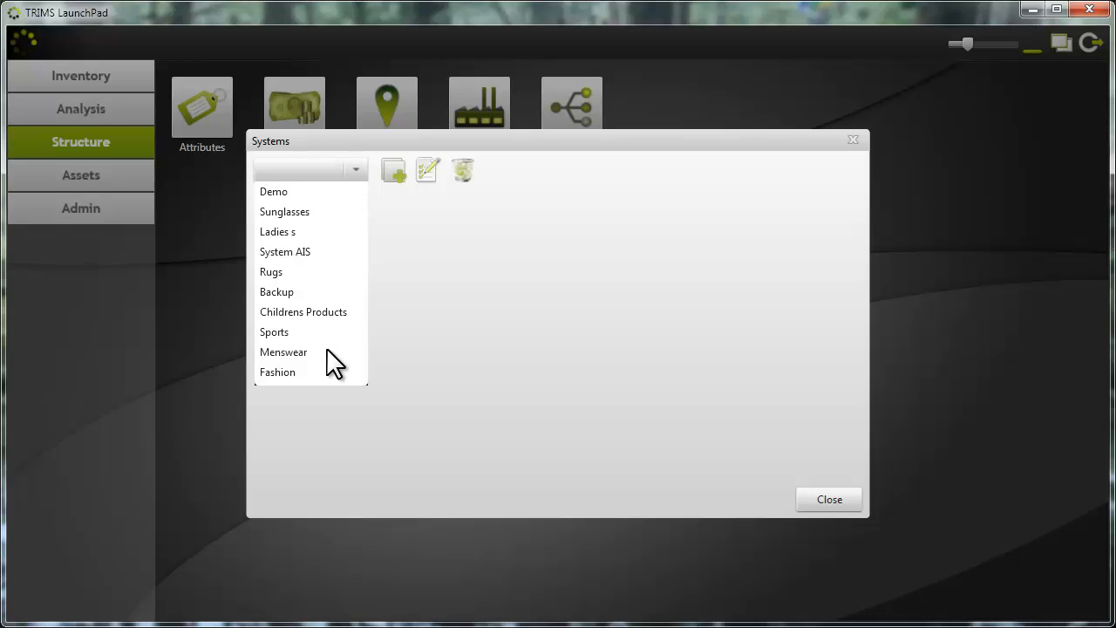
pyautogui.click(316, 371)
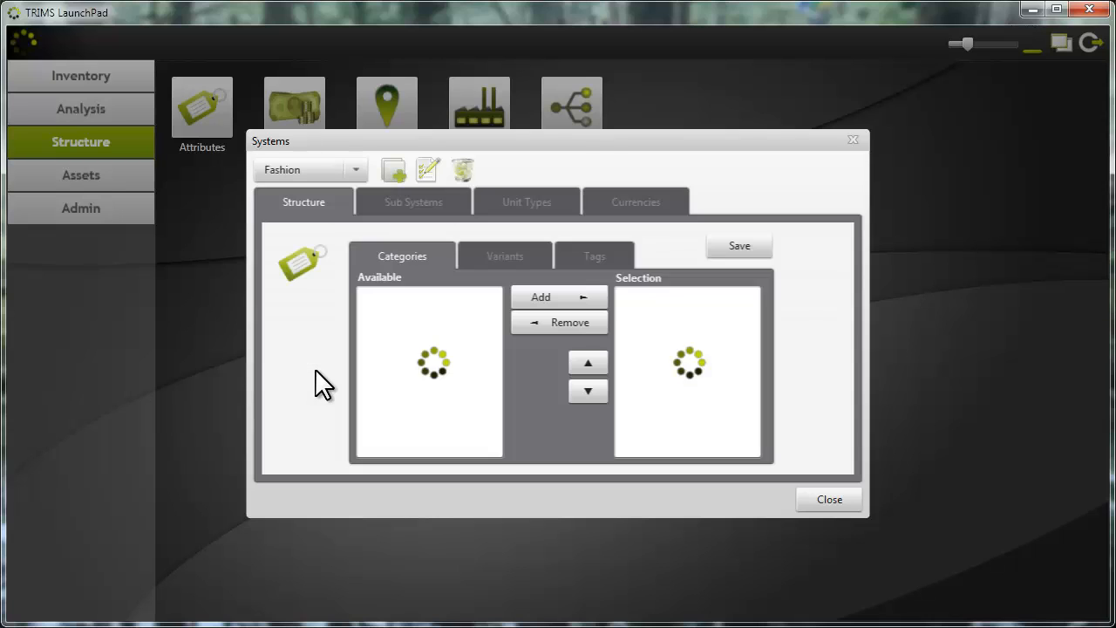
# - Remove F Brand (FB) from the Fashion system's tags and add it to the system's categories
pyautogui.click(599, 257)
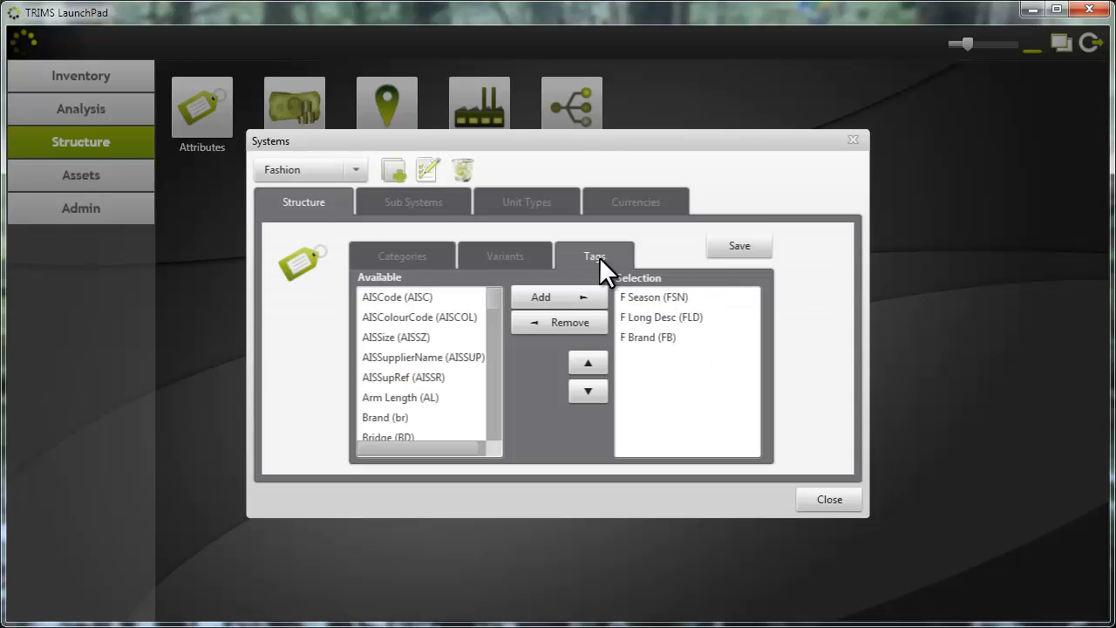
pyautogui.doubleClick(649, 336)
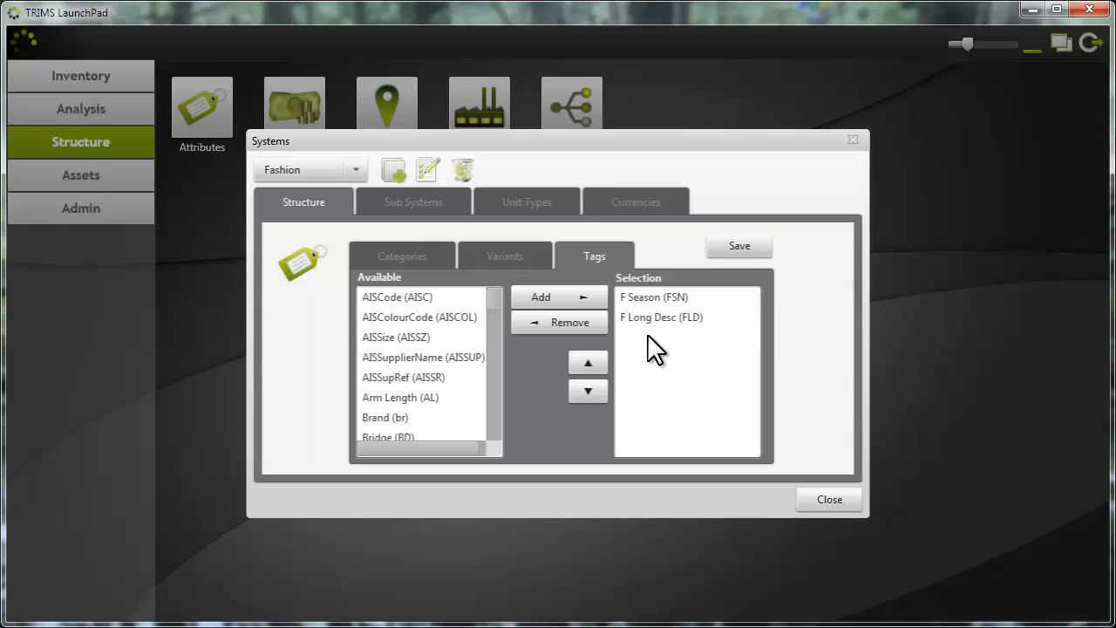
pyautogui.click(416, 253)
pyautogui.scroll(-10, 499, 349)
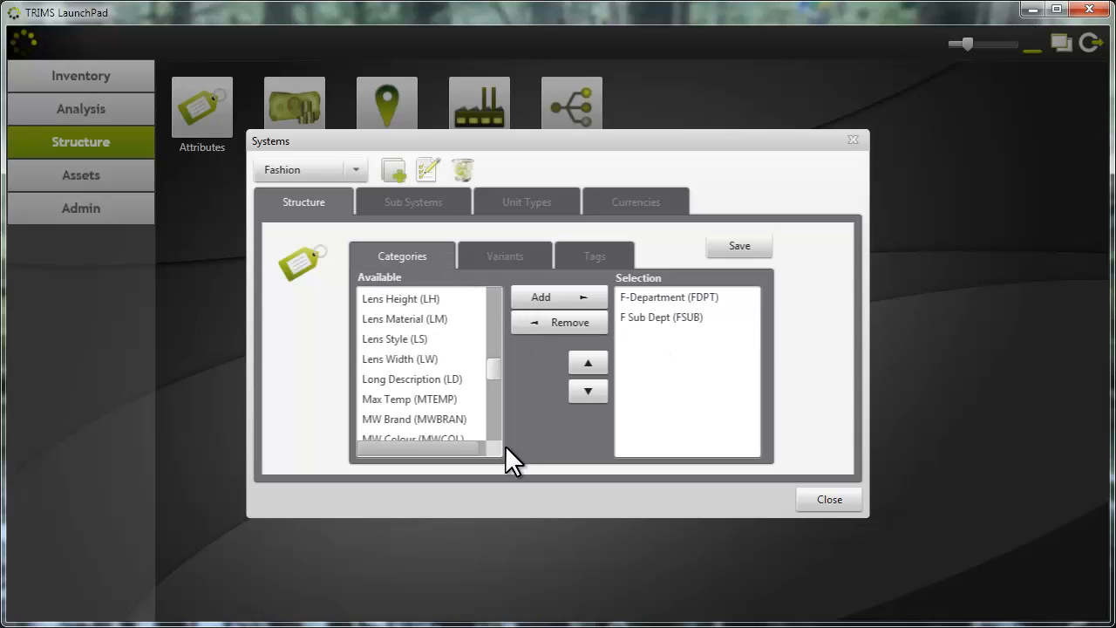
pyautogui.scroll(-10, 505, 444)
pyautogui.doubleClick(397, 425)
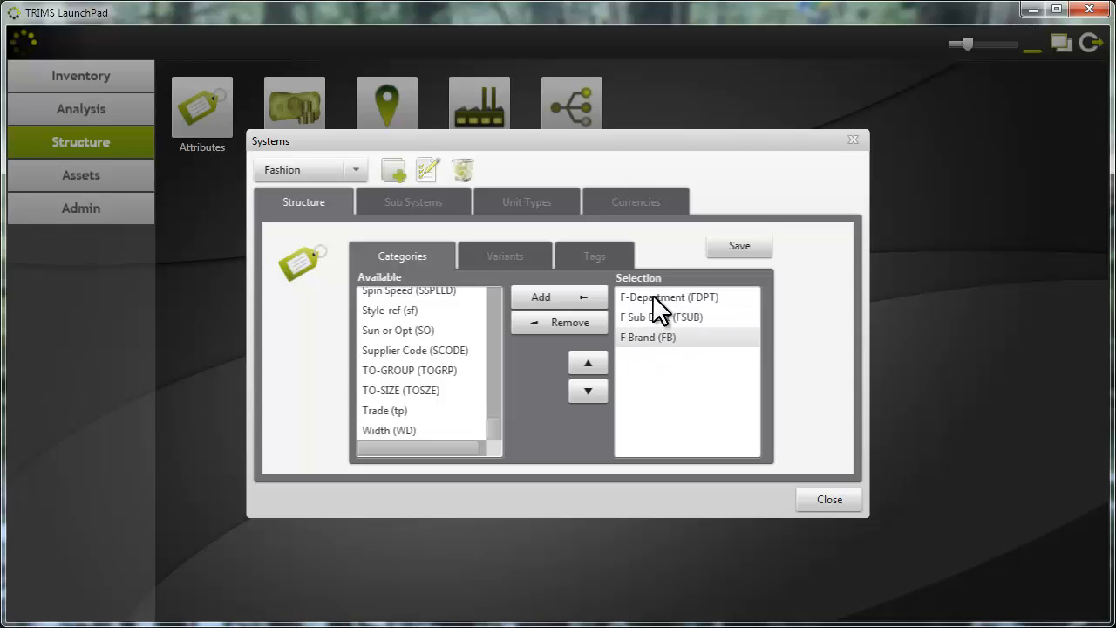
# - Place F Brand between F-Department and F Sub Dept in the category order, save the structure and close Systems
pyautogui.click(650, 297)
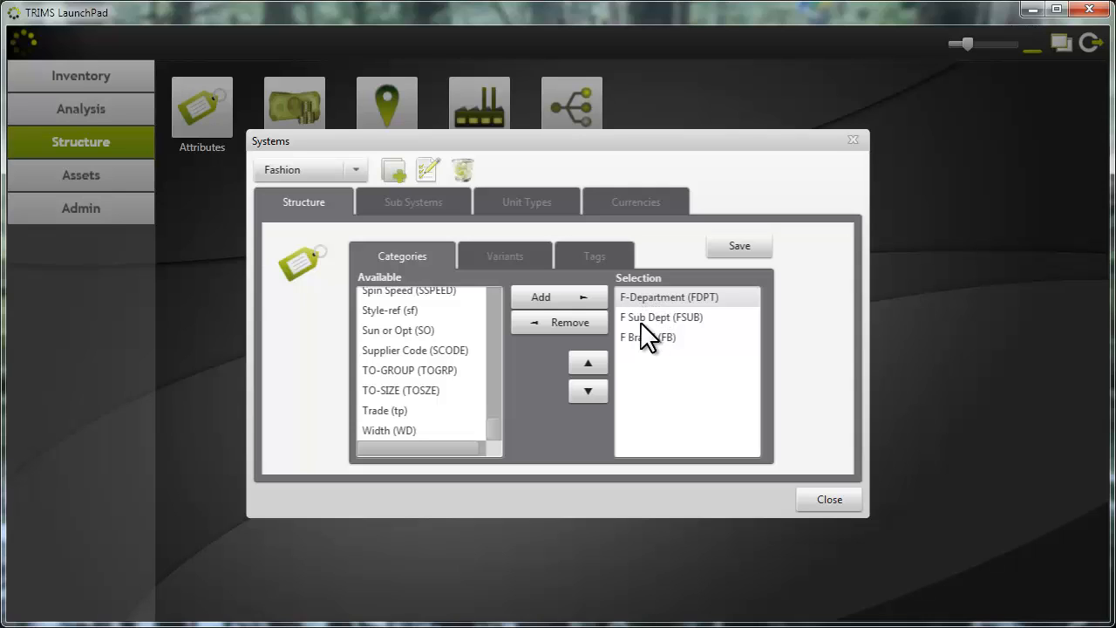
pyautogui.click(621, 339)
pyautogui.click(587, 363)
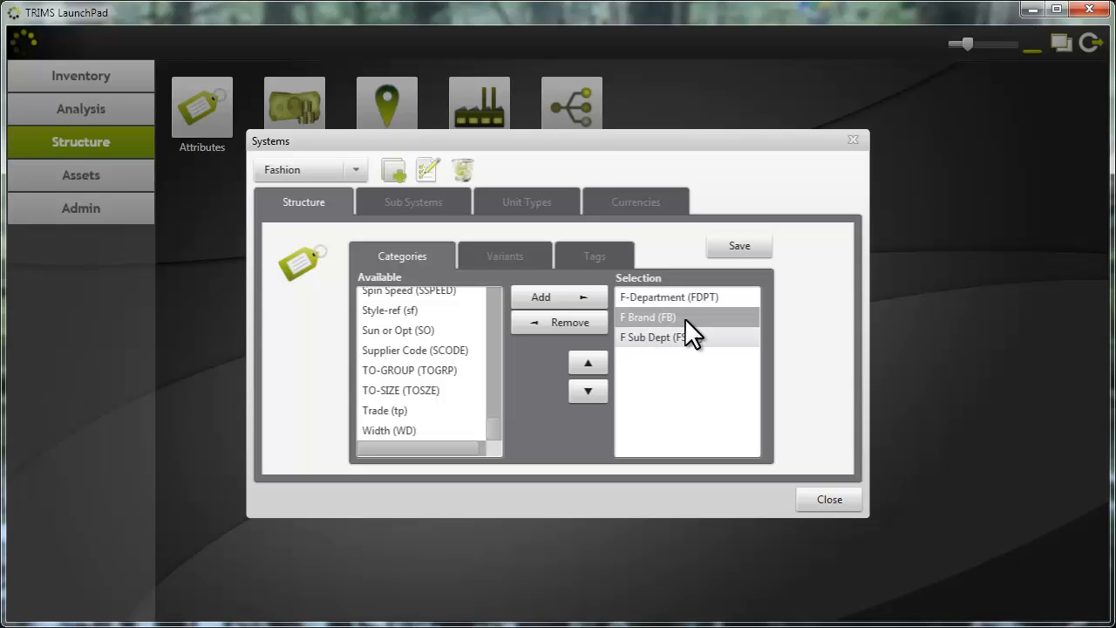
pyautogui.click(721, 250)
pyautogui.click(600, 475)
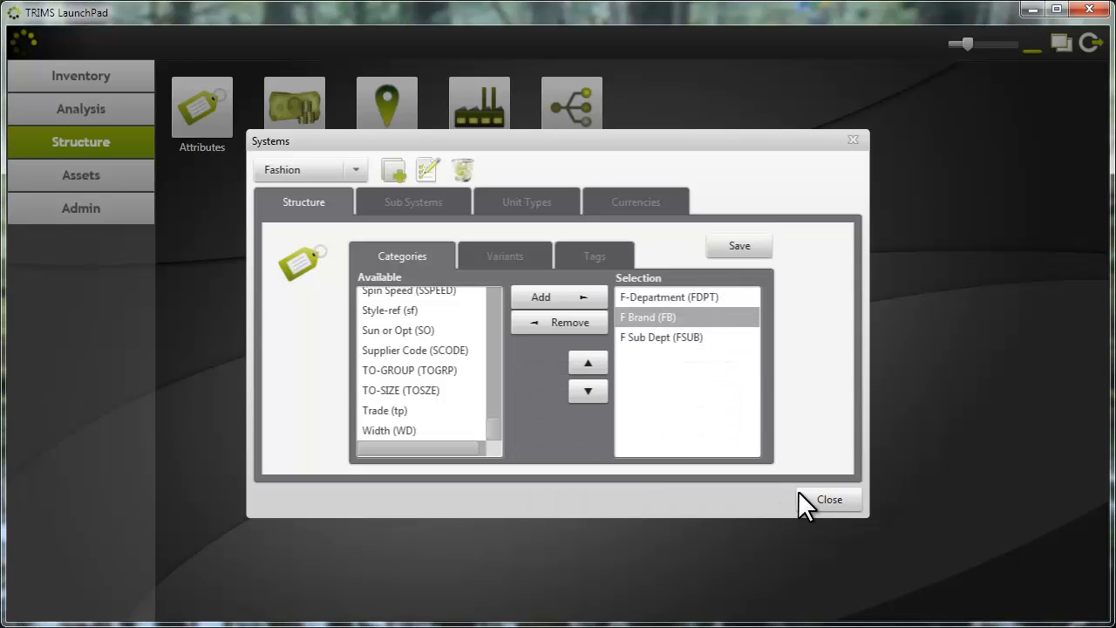
pyautogui.click(798, 497)
# - Reopen Explorer and expand Fashion through Menswear, LYLE & SCOTT and Polo Shirts to review the new navigation hierarchy
pyautogui.click(76, 82)
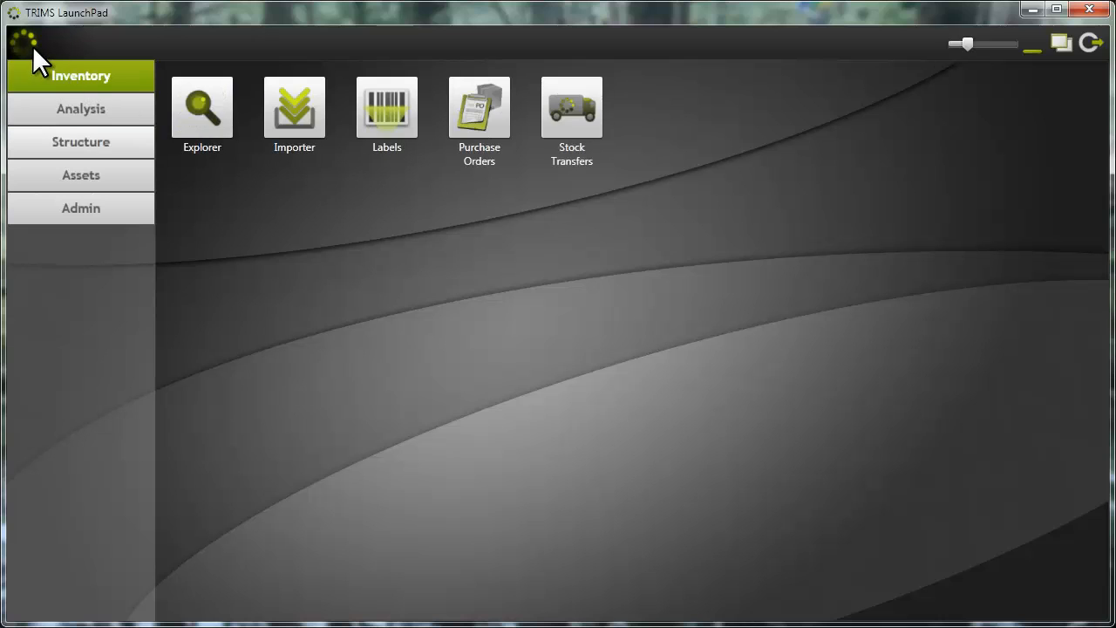
pyautogui.click(193, 105)
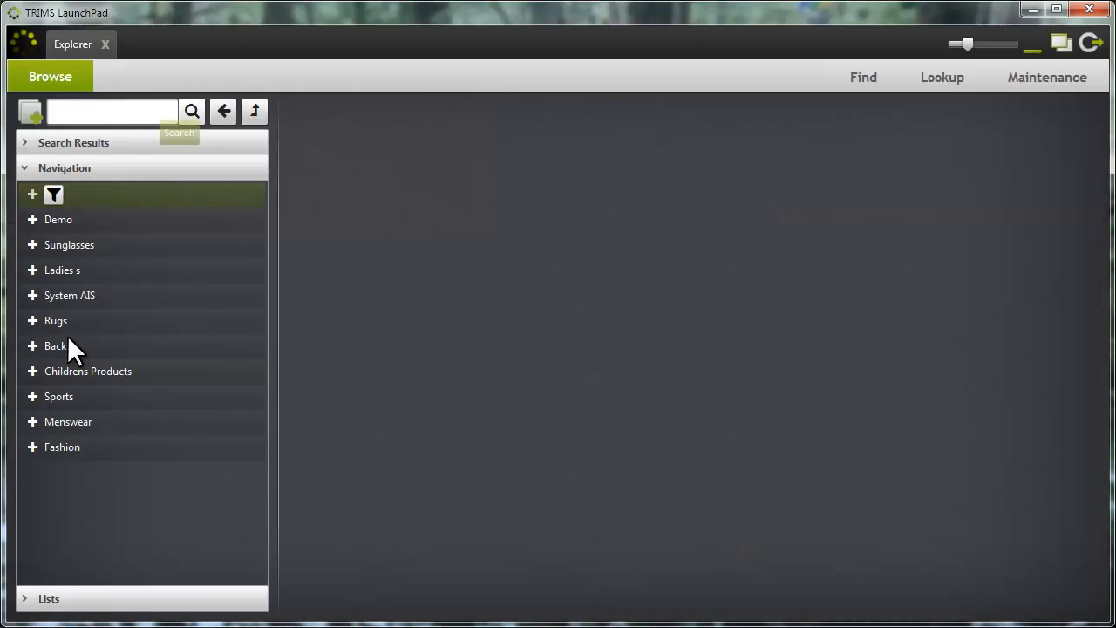
pyautogui.click(35, 446)
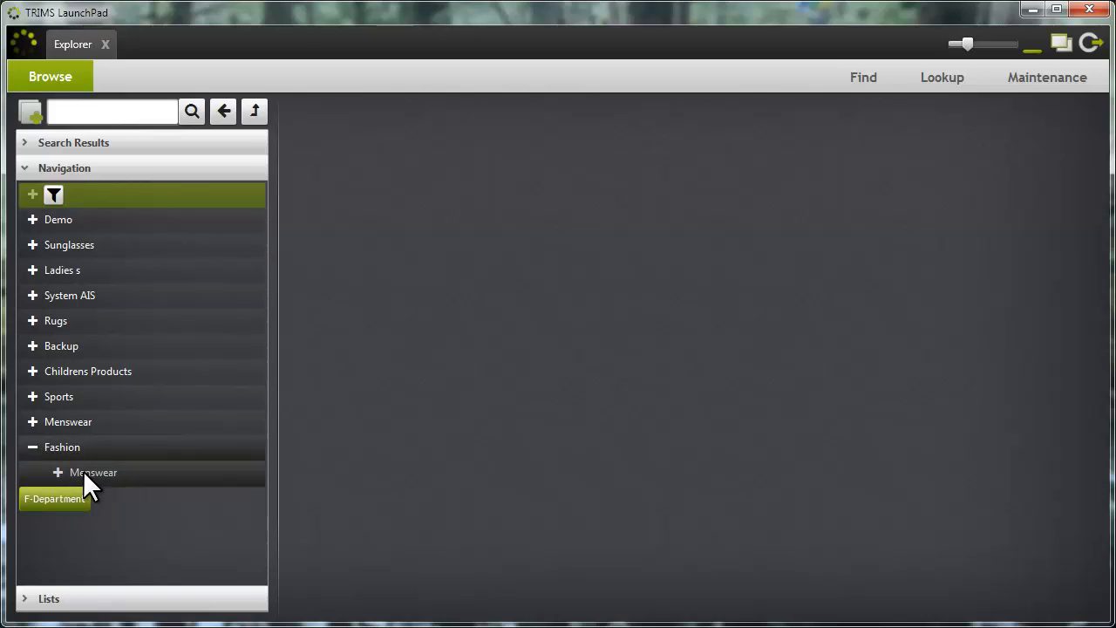
pyautogui.click(56, 472)
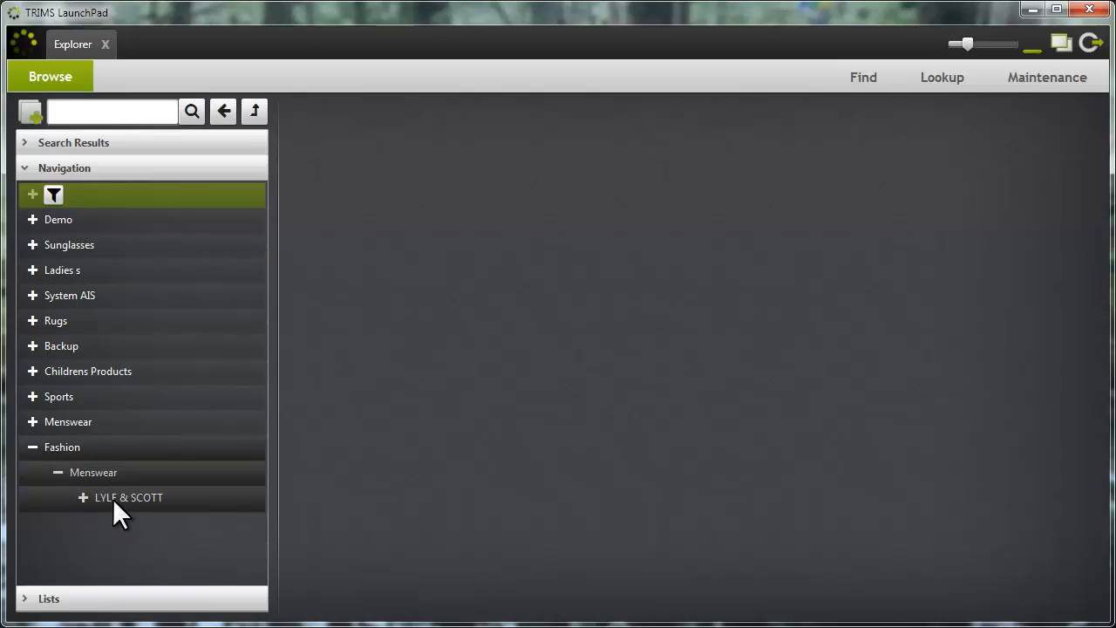
pyautogui.click(81, 496)
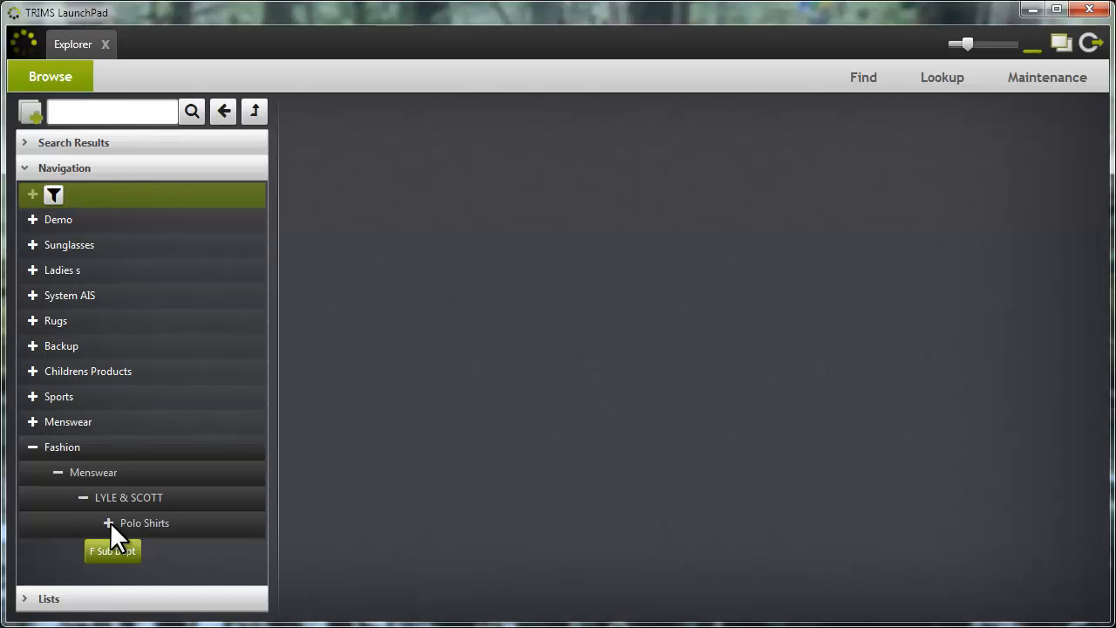
pyautogui.click(109, 522)
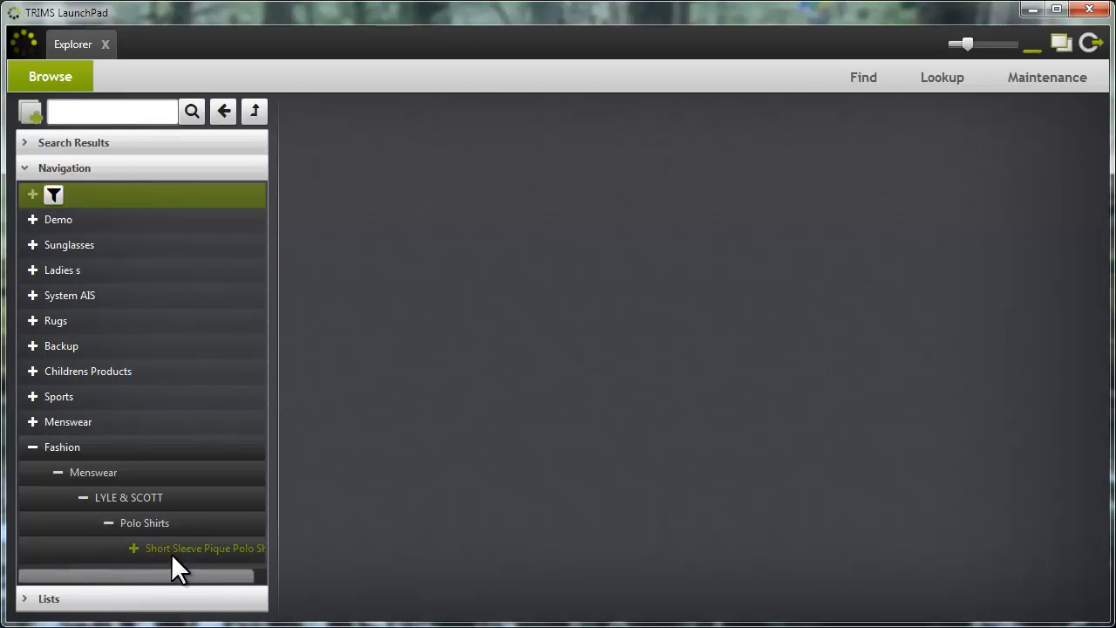
pyautogui.click(84, 472)
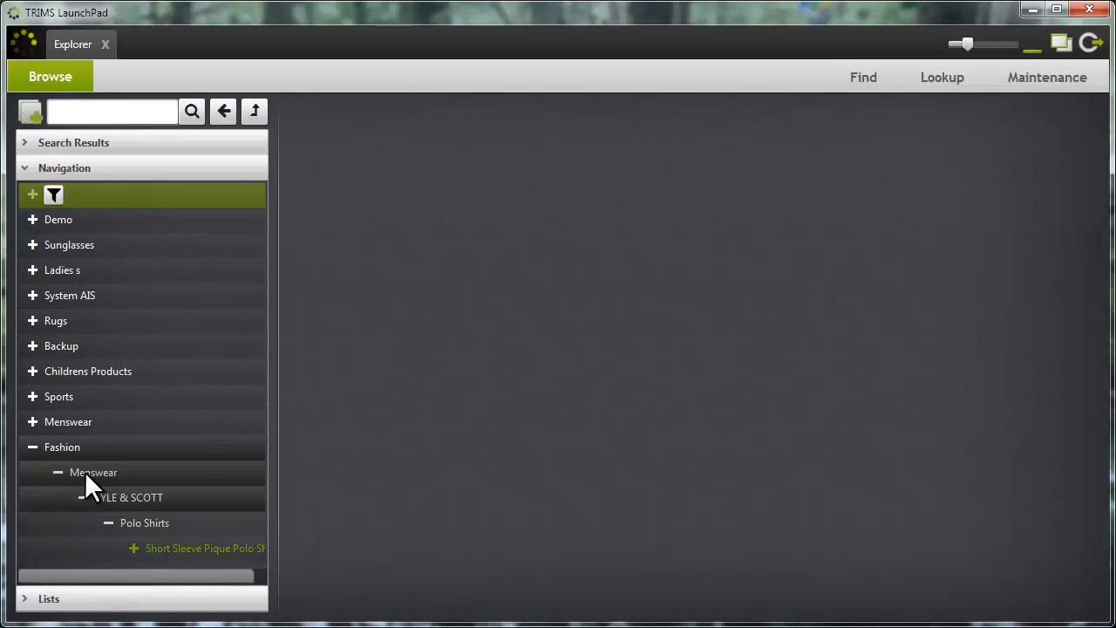